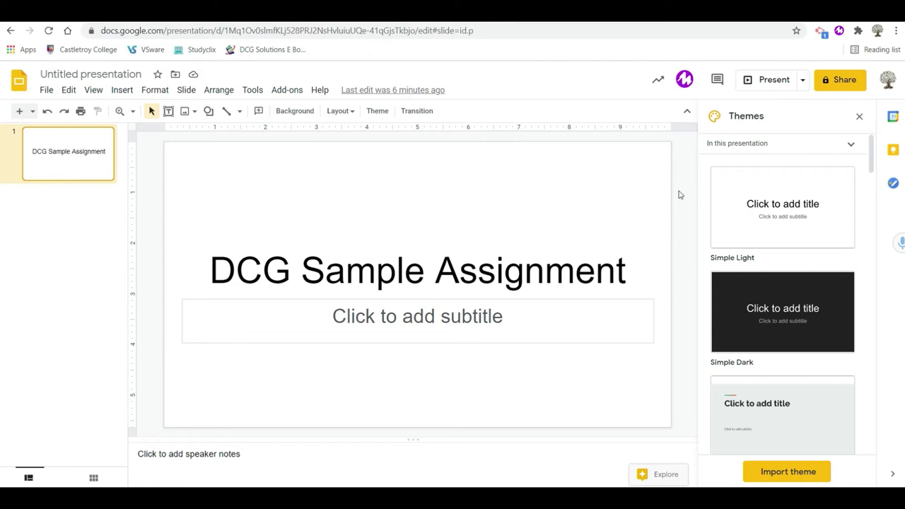
# Step: Rename the presentation as "5th yr DCG Sample Assignment"
pyautogui.click(99, 73)
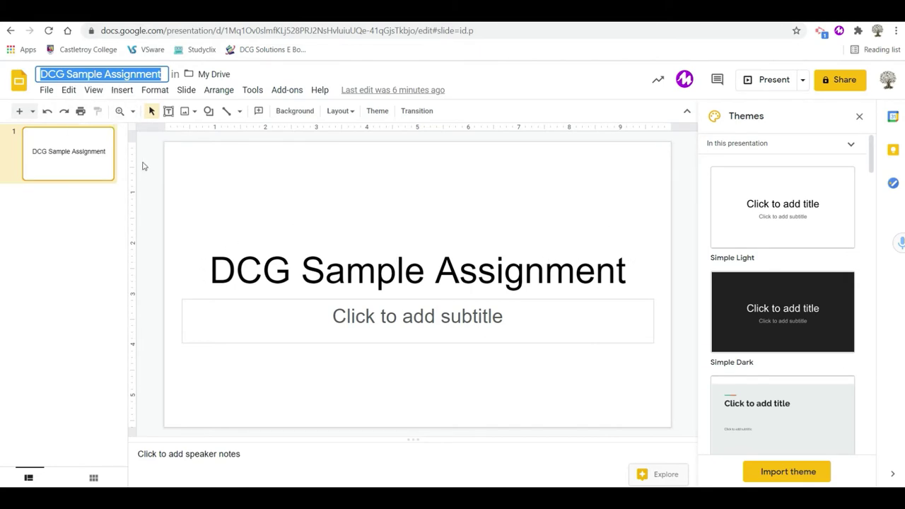
pyautogui.click(43, 71)
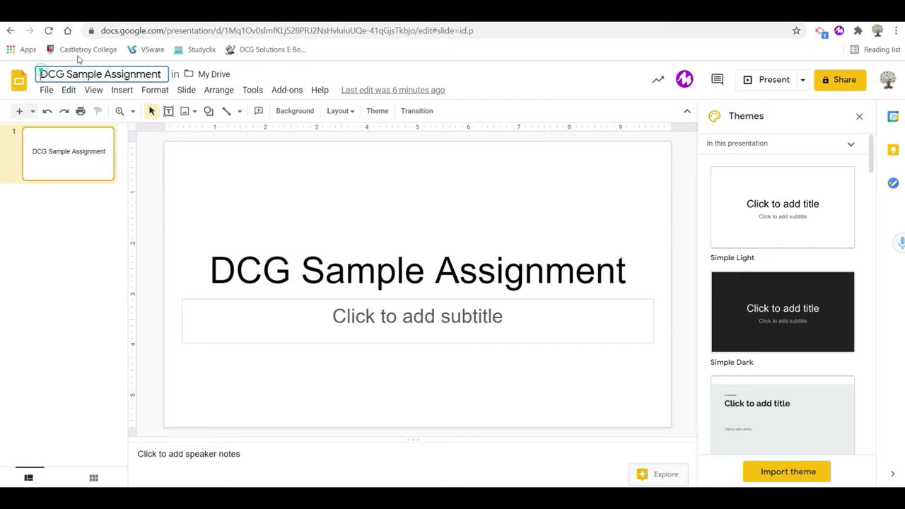
pyautogui.write('5th yr')
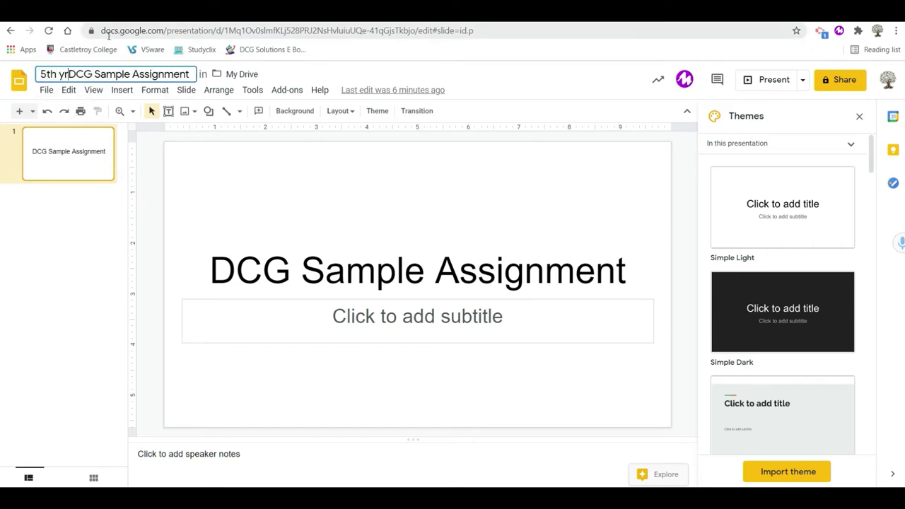
pyautogui.click(153, 166)
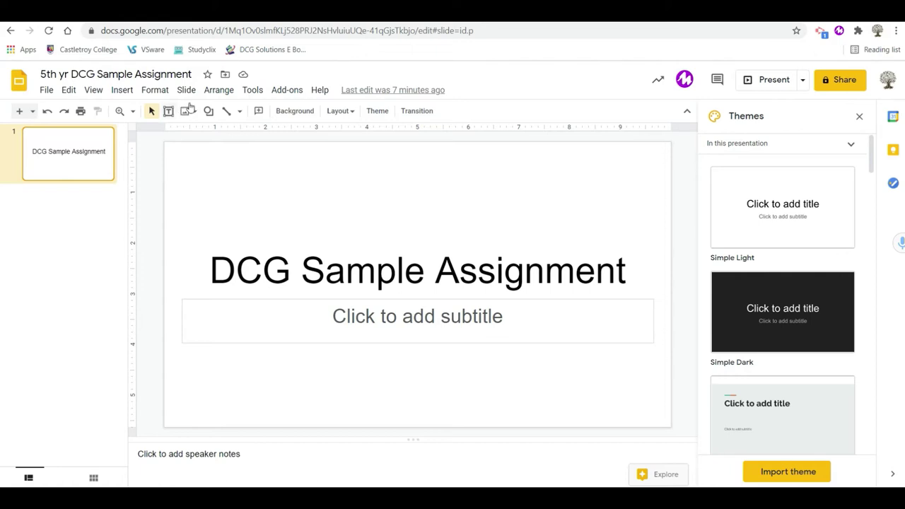
# Step: Move the presentation into the "5th Yr Sample Assignment" folder inside the DCG folder, accept the access change and dismiss the notice
pyautogui.click(225, 74)
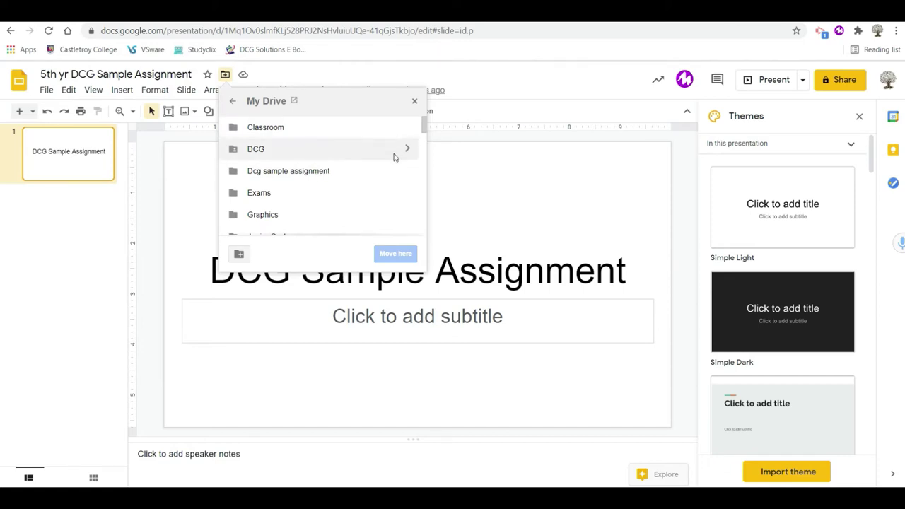
pyautogui.click(405, 151)
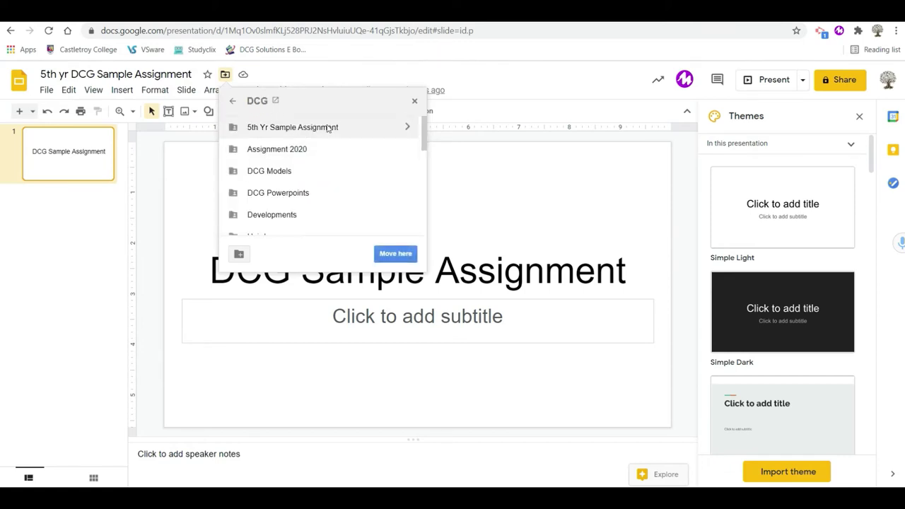
pyautogui.click(402, 127)
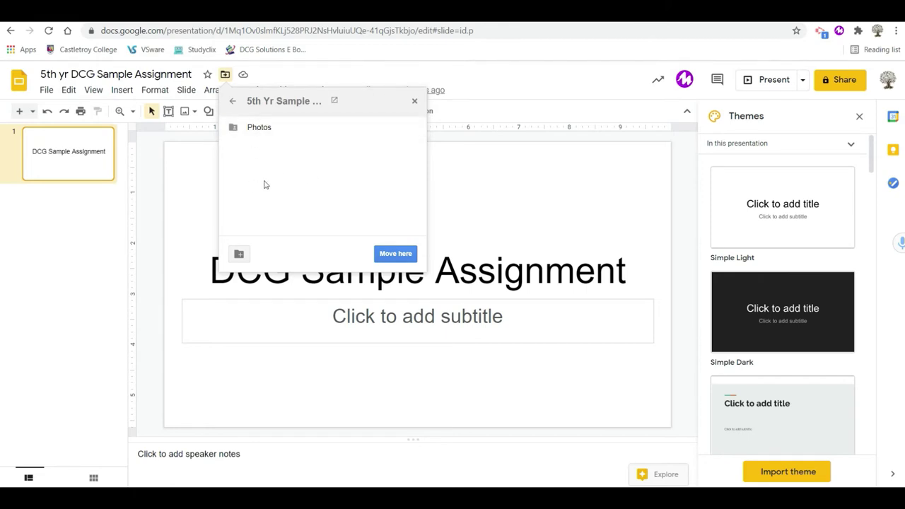
pyautogui.click(395, 253)
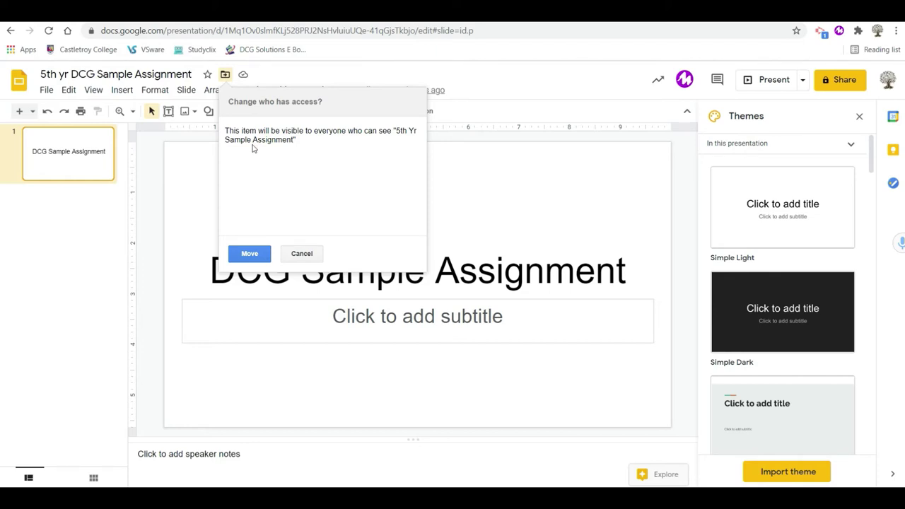
pyautogui.click(251, 253)
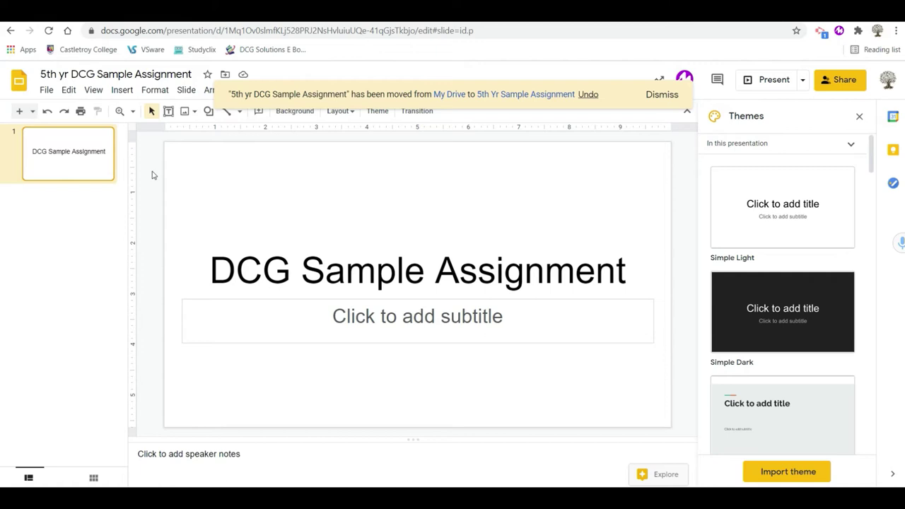
pyautogui.click(660, 95)
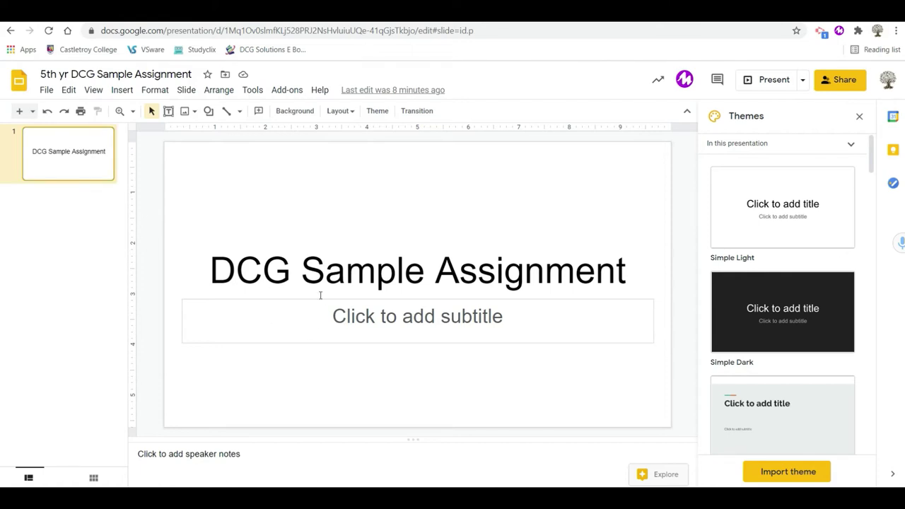
# Step: Add three new slides after the title slide
pyautogui.click(122, 90)
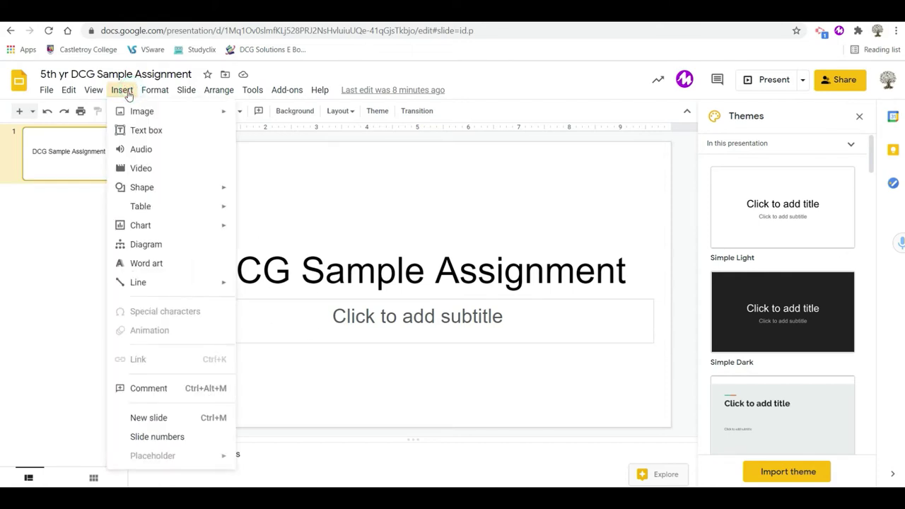
pyautogui.click(149, 418)
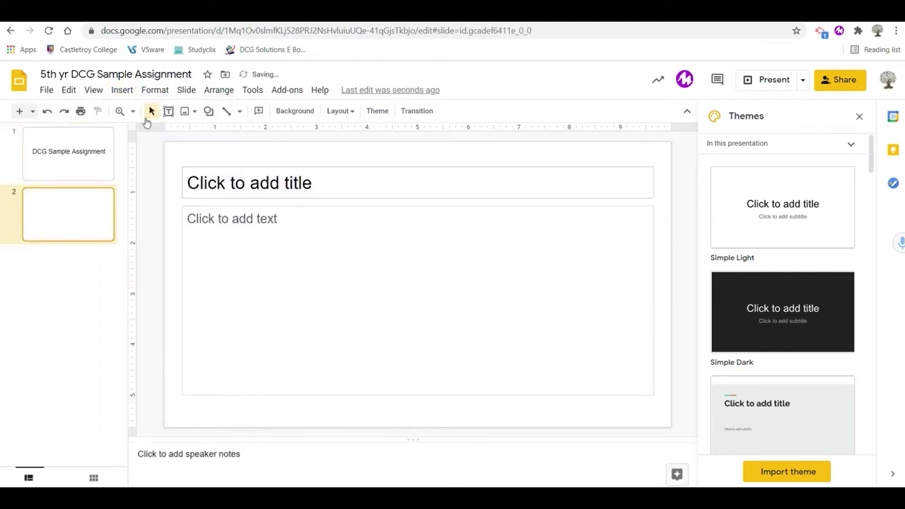
pyautogui.click(122, 90)
pyautogui.click(154, 424)
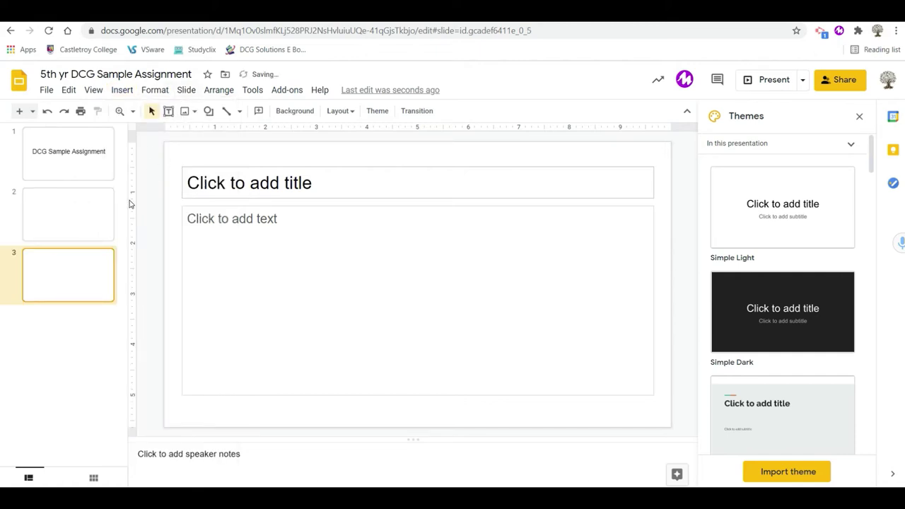
pyautogui.hotkey('ctrl', 'm')
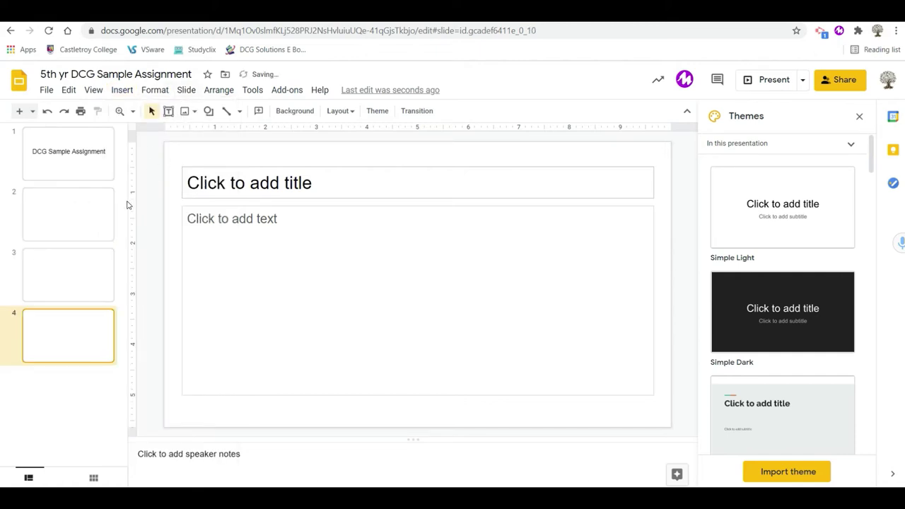
pyautogui.click(124, 91)
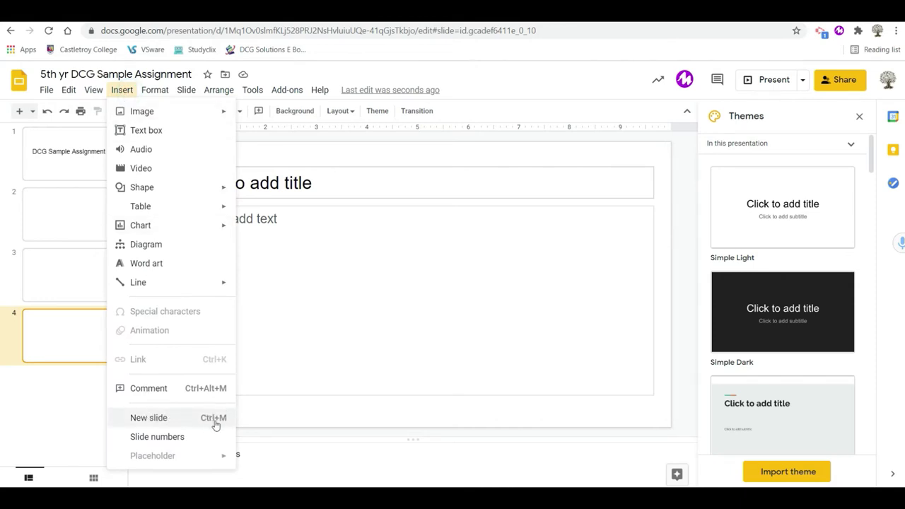
pyautogui.click(282, 421)
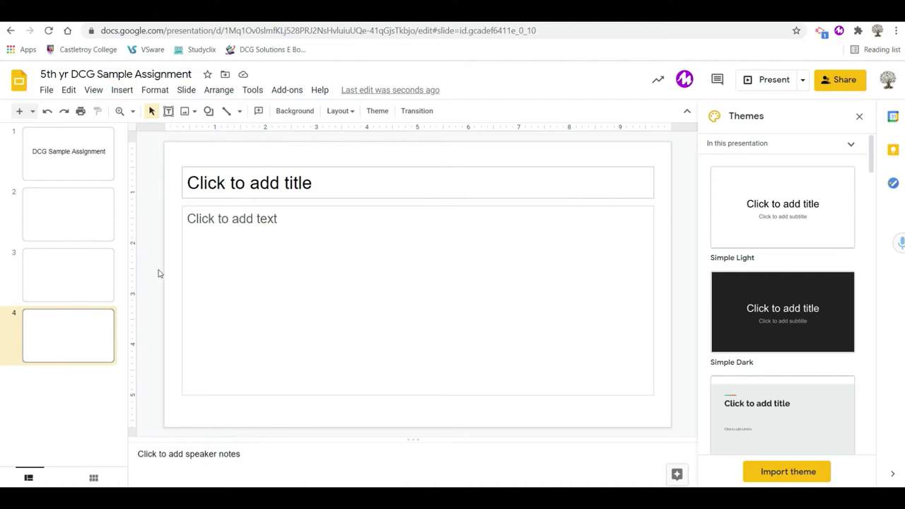
# Step: Browse and close the theme list, and delete the title and text placeholders from slide 2
pyautogui.click(65, 207)
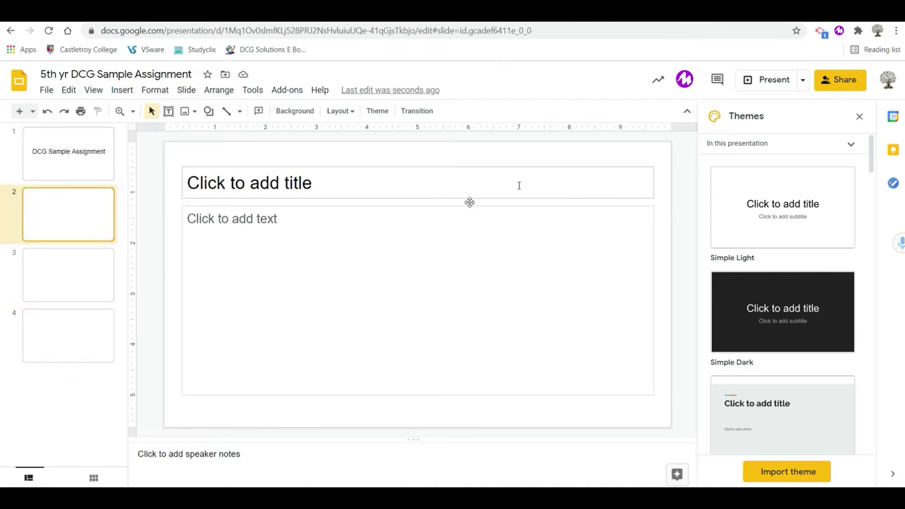
pyautogui.scroll(-1, 769, 257)
pyautogui.scroll(-6, 771, 260)
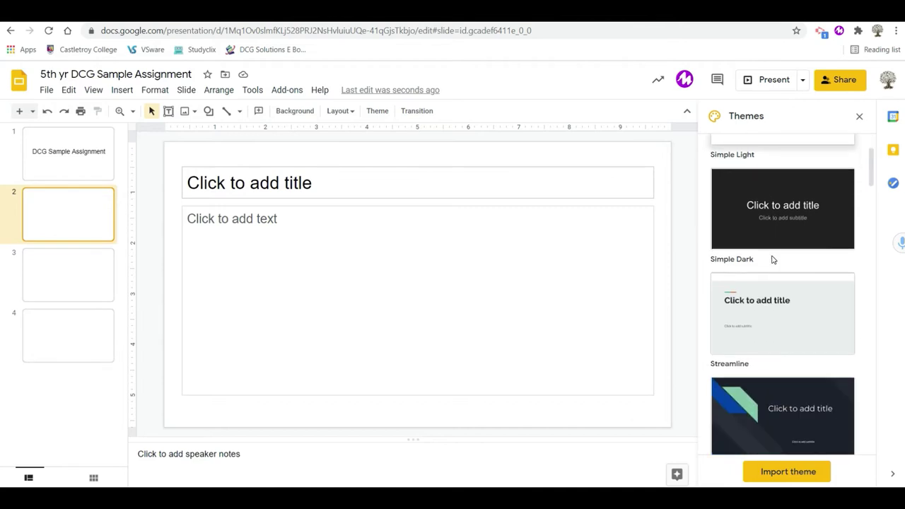
pyautogui.scroll(-10, 771, 257)
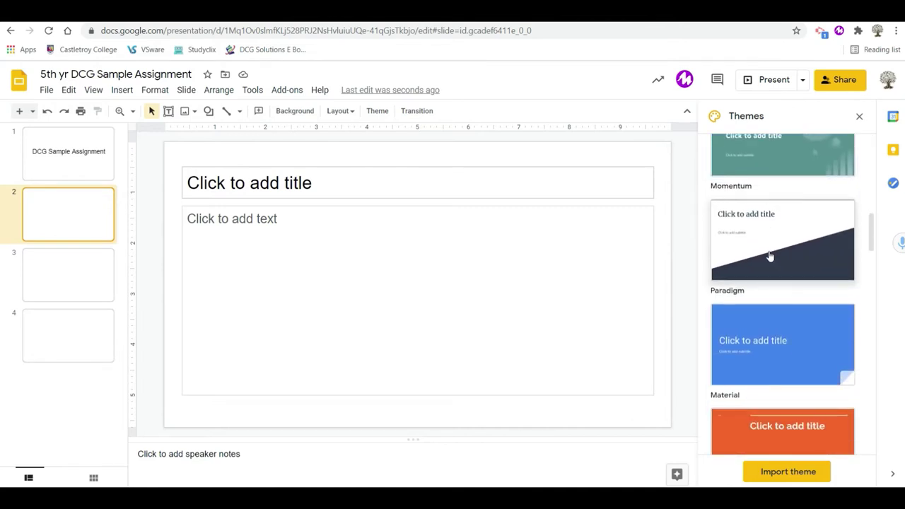
pyautogui.scroll(-3, 768, 256)
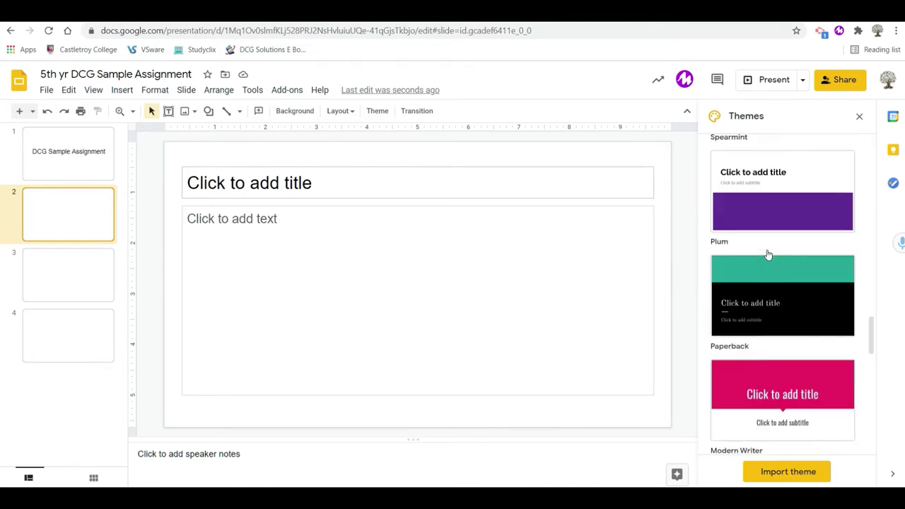
pyautogui.scroll(18, 768, 255)
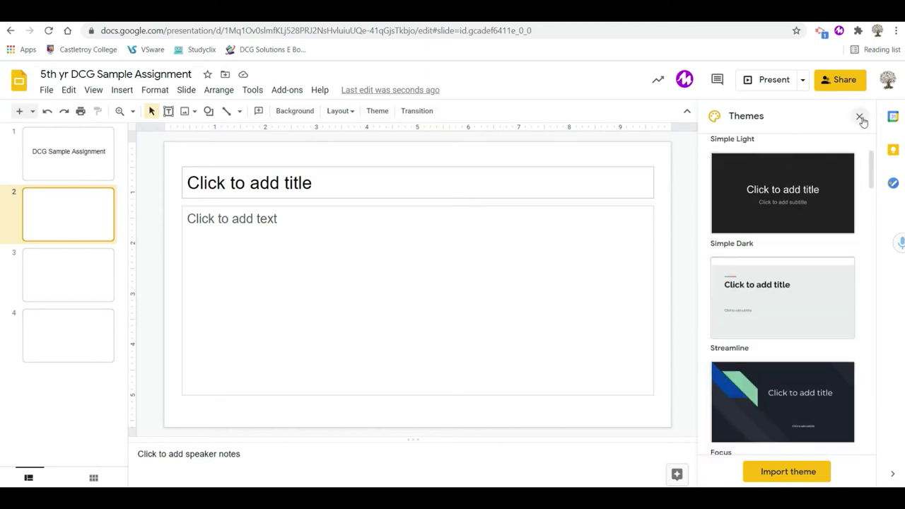
pyautogui.click(859, 117)
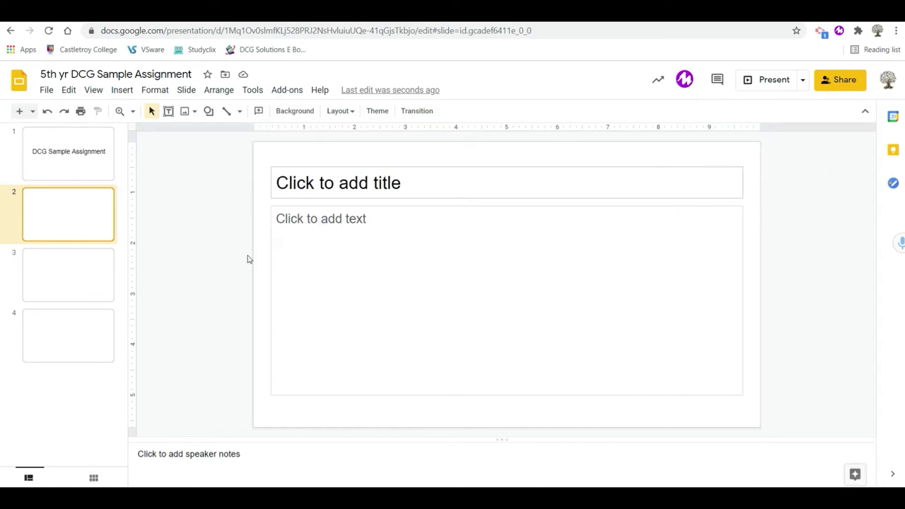
pyautogui.moveTo(241, 156); pyautogui.dragTo(769, 414)
pyautogui.press('Delete')
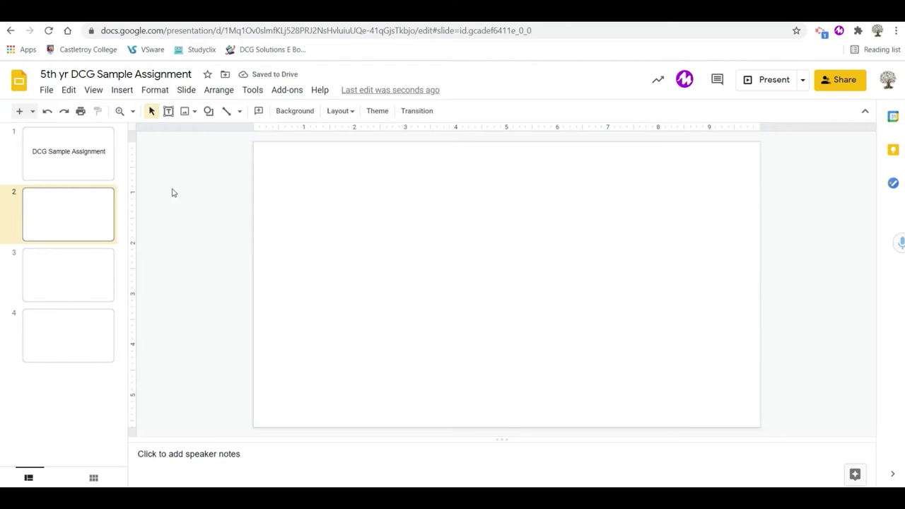
# Step: Set the presentation's page size to a custom 42 × 29.7 centimeters and apply it
pyautogui.click(44, 91)
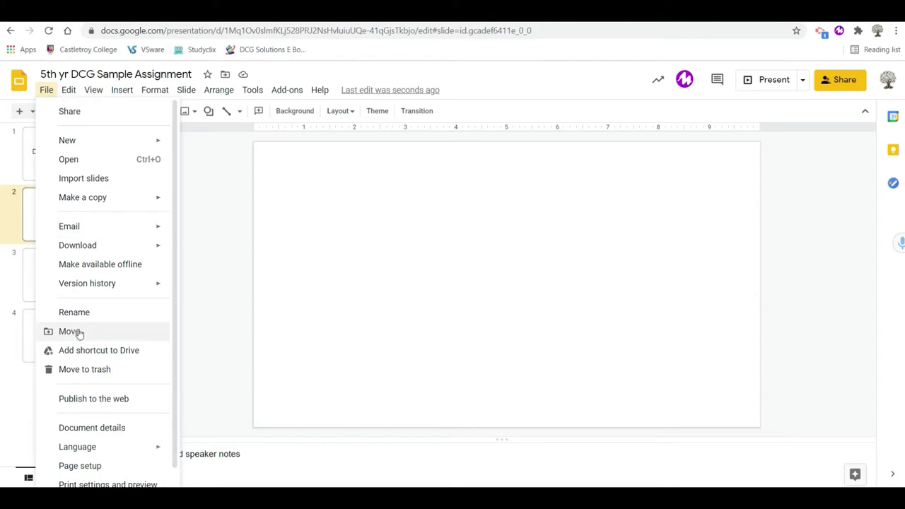
pyautogui.click(91, 466)
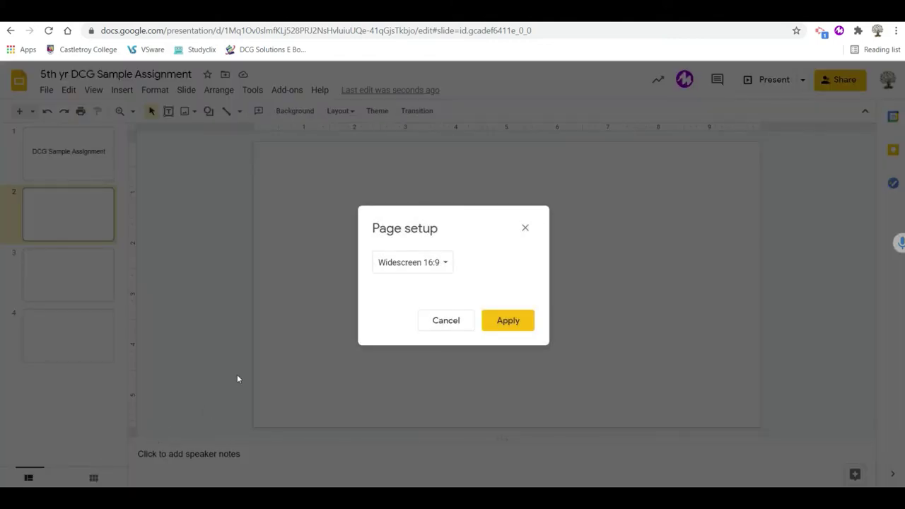
pyautogui.click(445, 266)
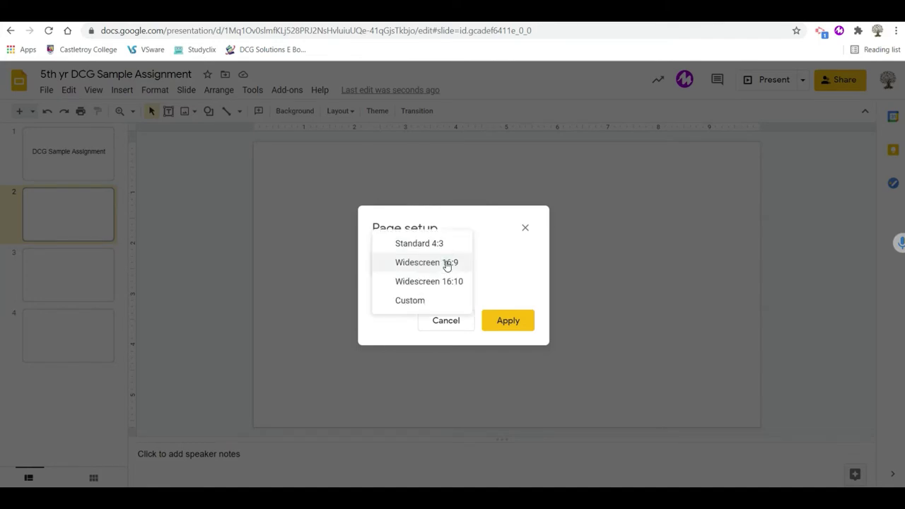
pyautogui.click(413, 301)
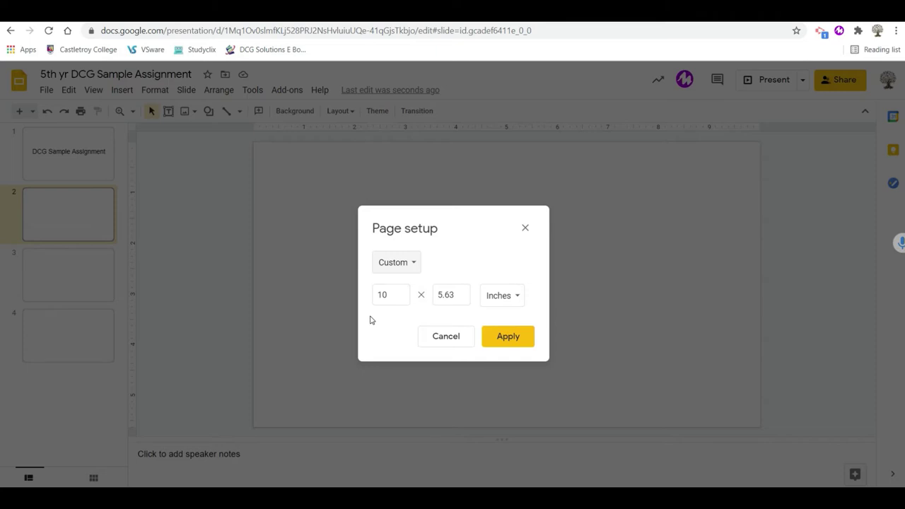
pyautogui.click(503, 296)
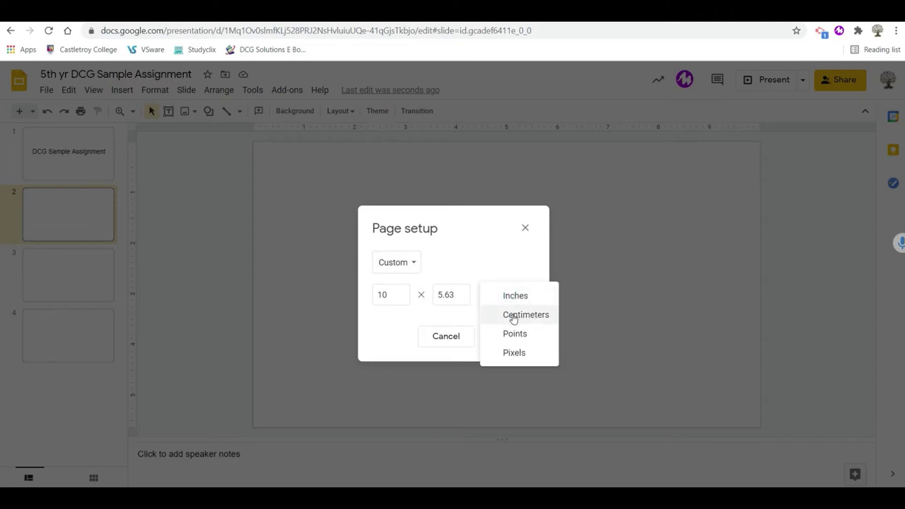
pyautogui.click(513, 318)
pyautogui.doubleClick(398, 295)
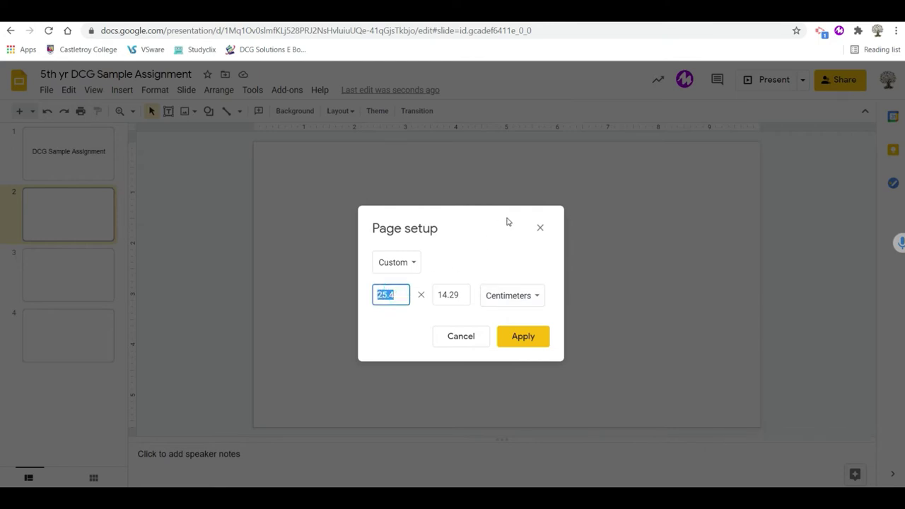
pyautogui.write('42')
pyautogui.press('Tab')
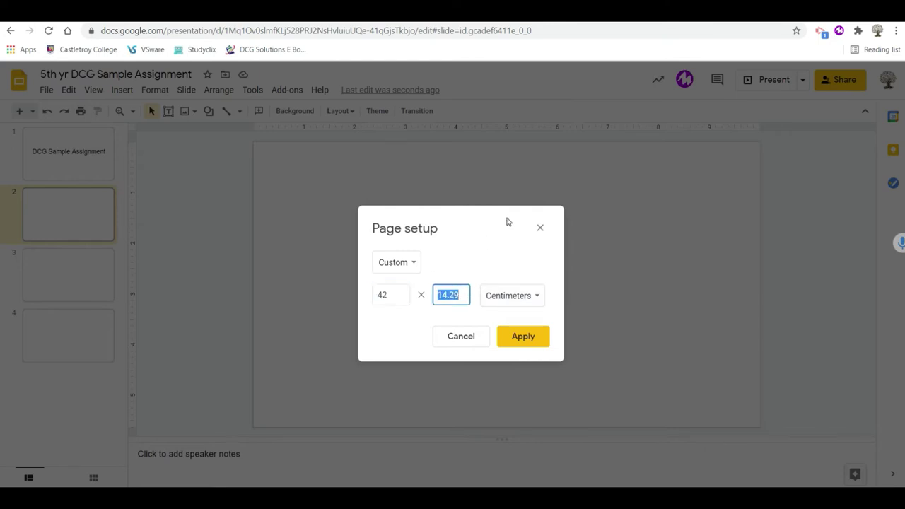
pyautogui.write('29.7')
pyautogui.click(499, 248)
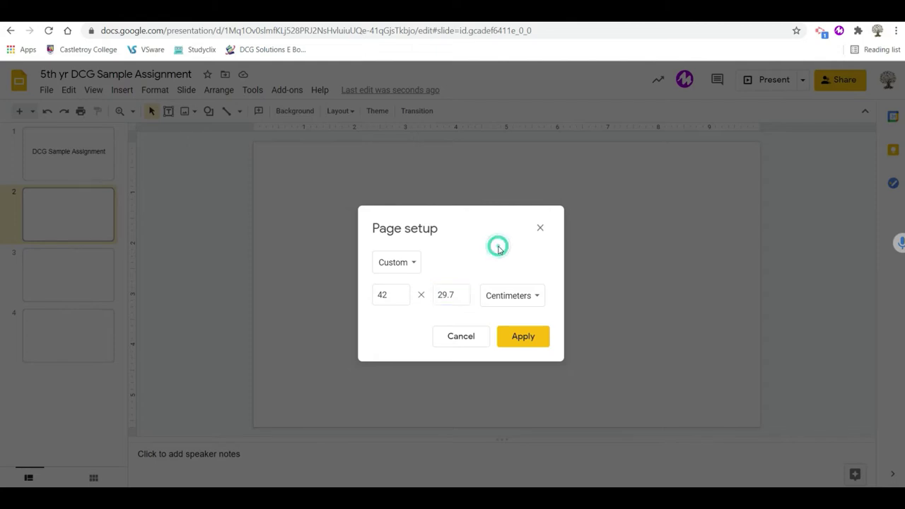
pyautogui.click(518, 339)
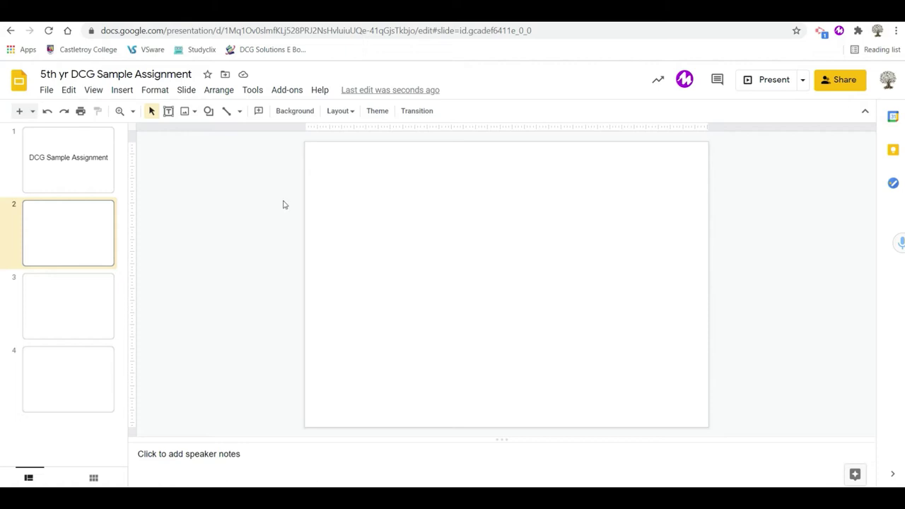
# Step: Insert a wide text box in the upper middle of slide 2 containing "5th Yr DCG Sample Assignment"
pyautogui.click(125, 91)
pyautogui.click(147, 130)
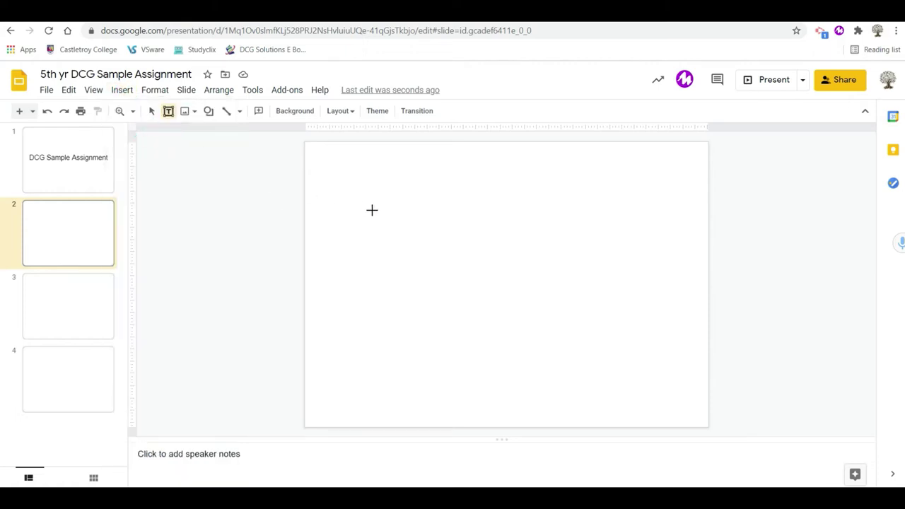
pyautogui.moveTo(420, 219); pyautogui.dragTo(587, 257)
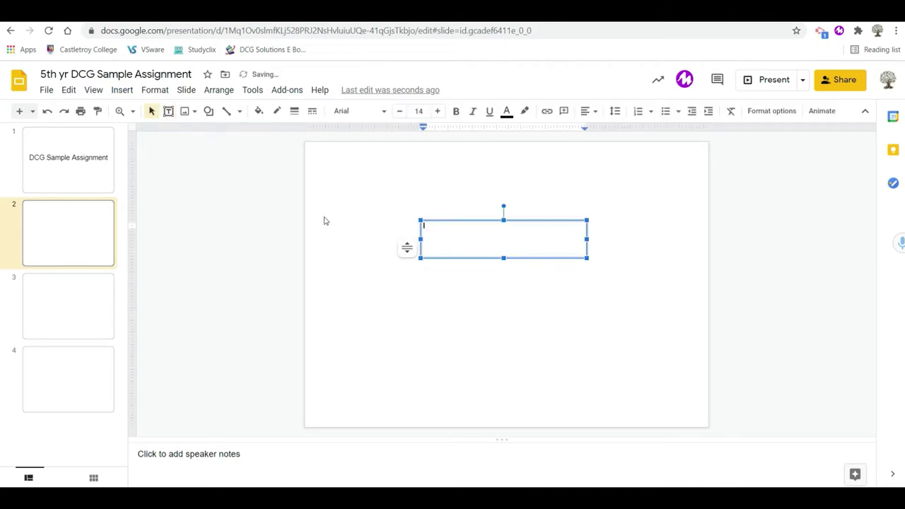
pyautogui.write('Sample Assignment')
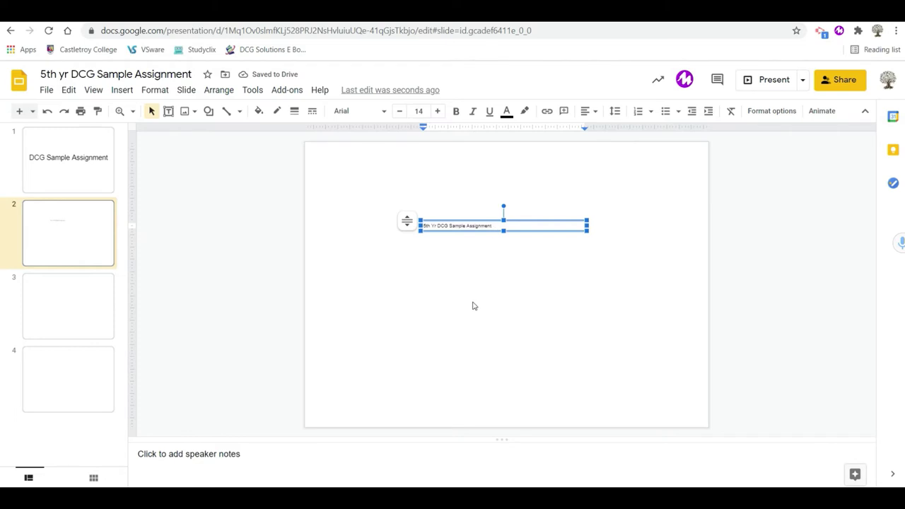
# Step: Set the font size of all the text in slide 2's text box to 24
pyautogui.hotkey('ctrl', 'a')
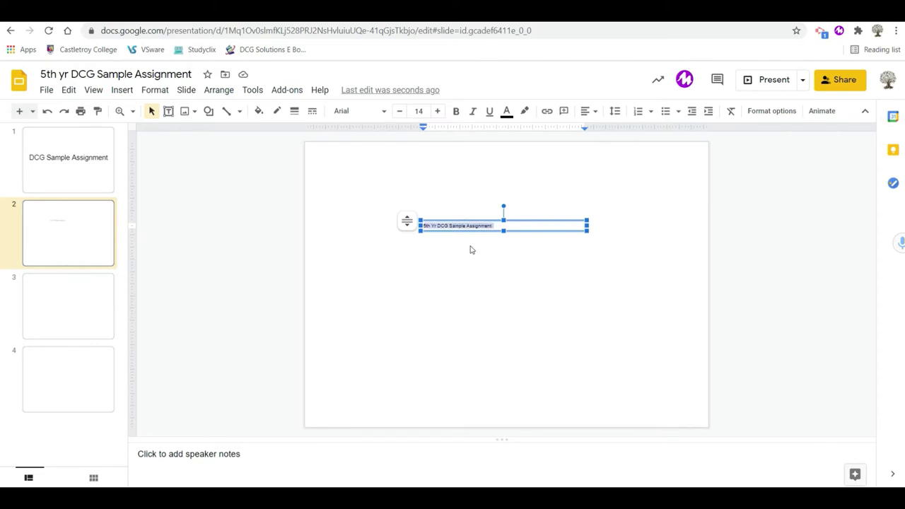
pyautogui.click(437, 111)
pyautogui.click(437, 111)
pyautogui.click(436, 111)
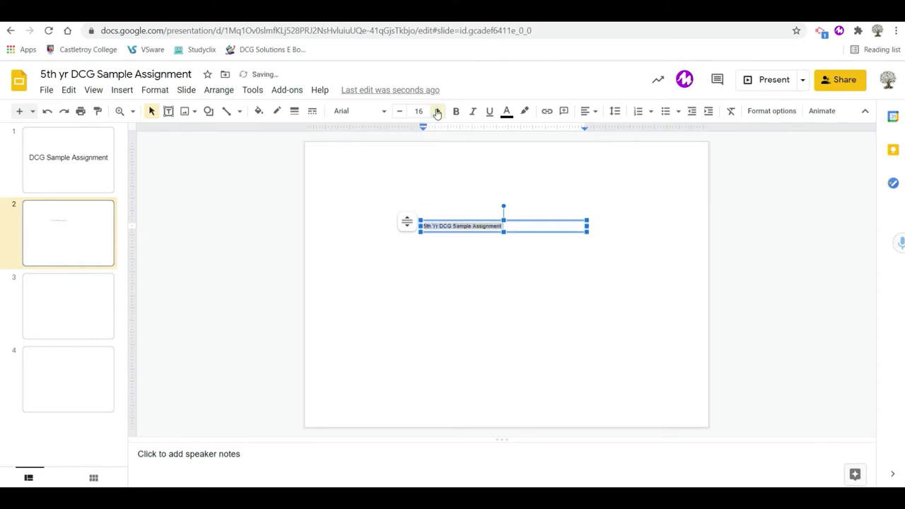
pyautogui.click(437, 111)
pyautogui.click(437, 111)
pyautogui.click(436, 111)
pyautogui.click(436, 111)
pyautogui.click(437, 110)
pyautogui.click(436, 111)
pyautogui.click(437, 111)
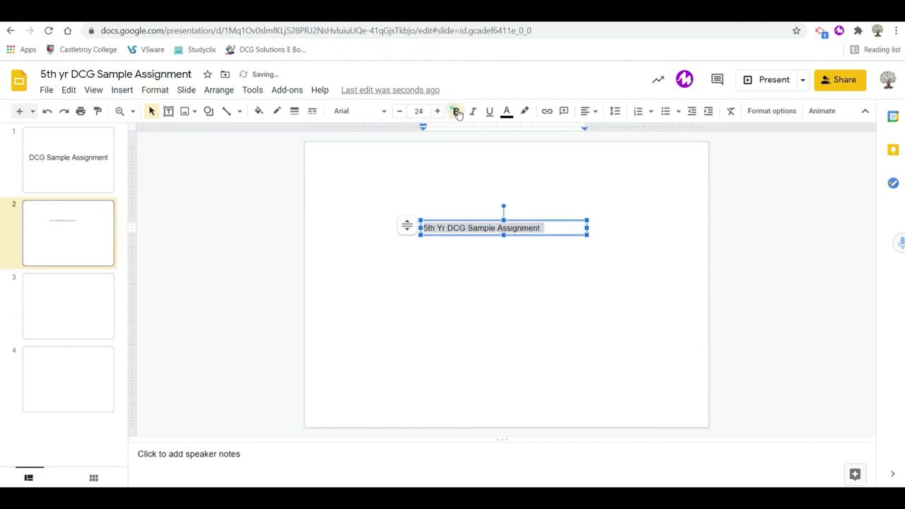
# Step: Make the text box's heading bold, italic and underlined, and colour it red
pyautogui.click(455, 111)
pyautogui.click(472, 111)
pyautogui.click(489, 111)
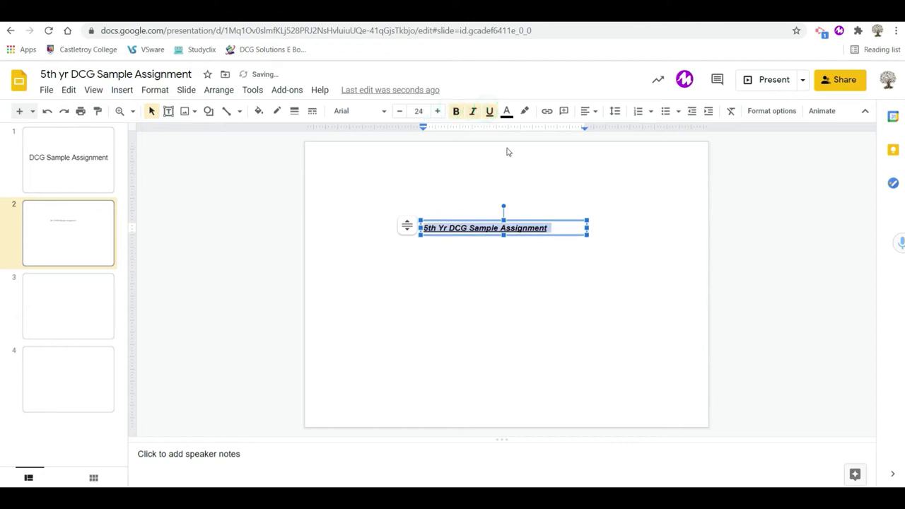
pyautogui.click(506, 111)
pyautogui.click(523, 147)
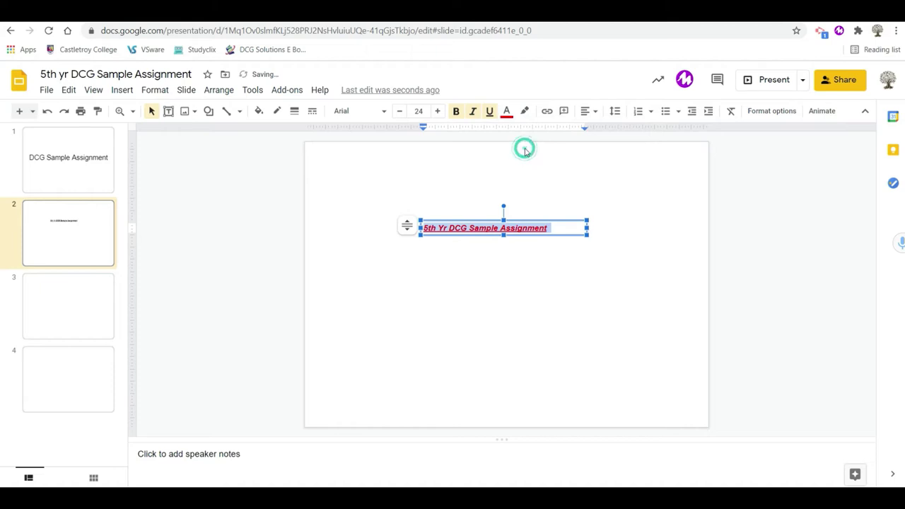
# Step: Change the heading's font to Comic Sans MS and deselect the text box
pyautogui.click(357, 113)
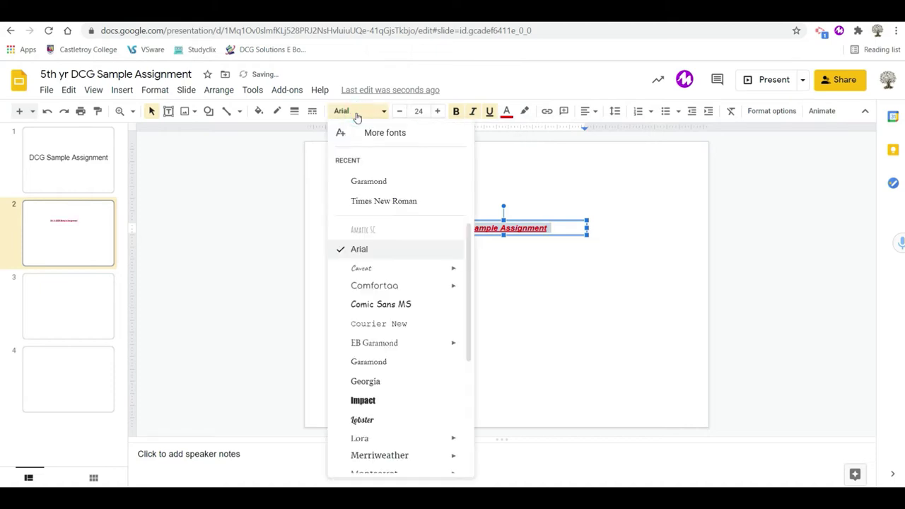
pyautogui.click(392, 305)
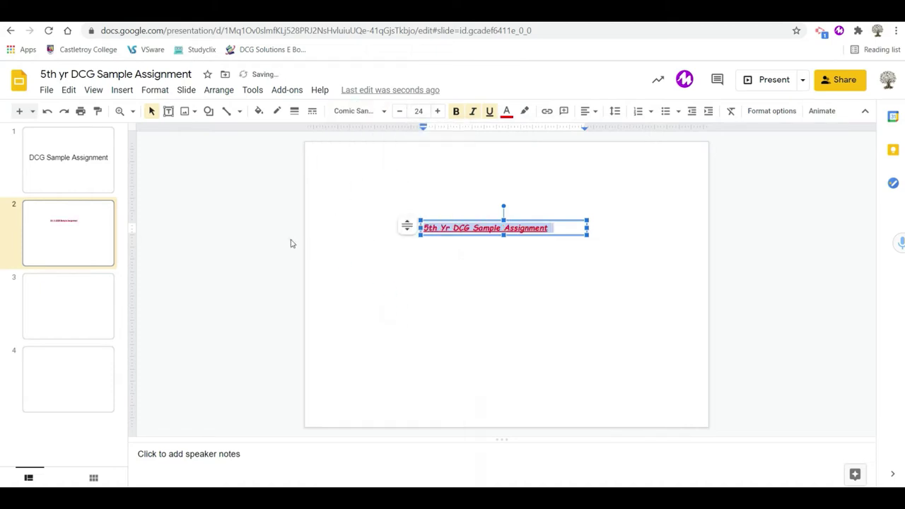
pyautogui.click(290, 243)
# Step: Move the heading text box to the upper-left corner of slide 2 and deselect it
pyautogui.click(468, 226)
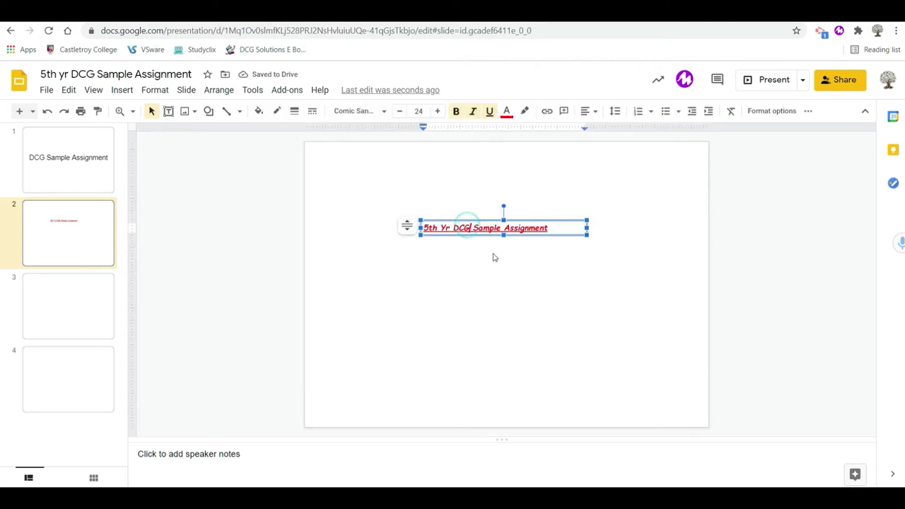
pyautogui.moveTo(504, 205)
pyautogui.mouseDown()
pyautogui.moveTo(535, 212)
pyautogui.moveTo(530, 227)
pyautogui.moveTo(504, 206)
pyautogui.mouseUp()
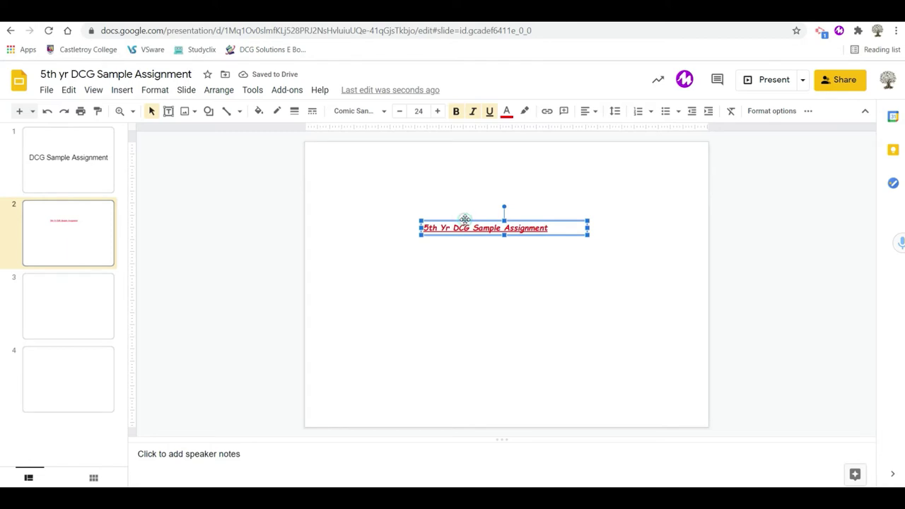
pyautogui.moveTo(465, 218); pyautogui.dragTo(352, 151)
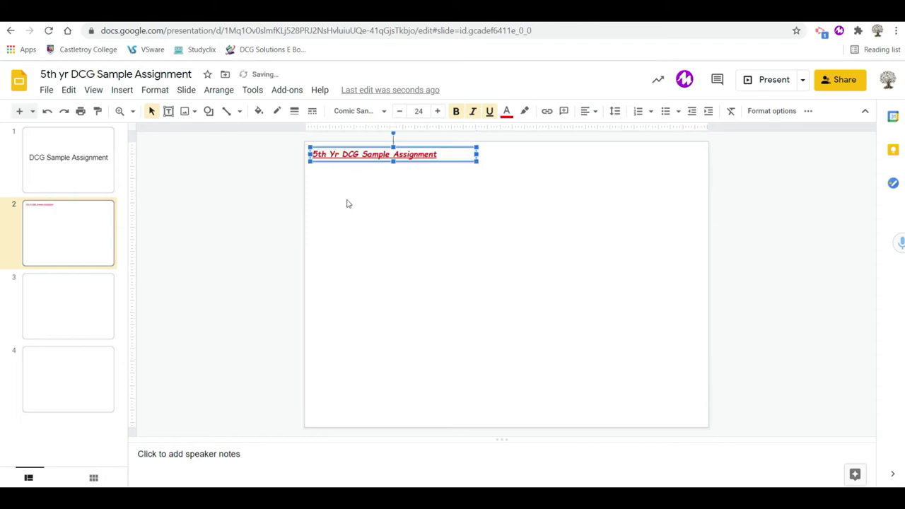
pyautogui.click(347, 204)
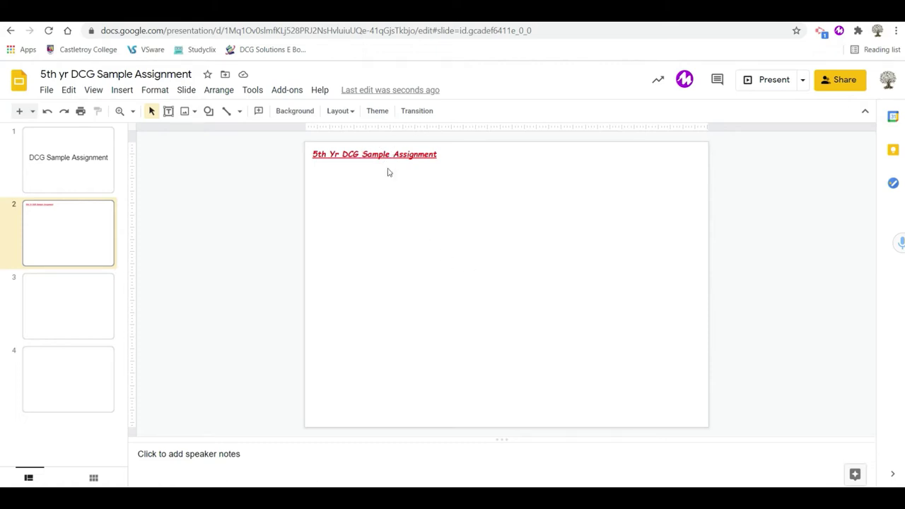
# Step: Draw a wide rounded rectangle on the right half of slide 2, slightly above mid-height
pyautogui.click(397, 223)
pyautogui.click(208, 111)
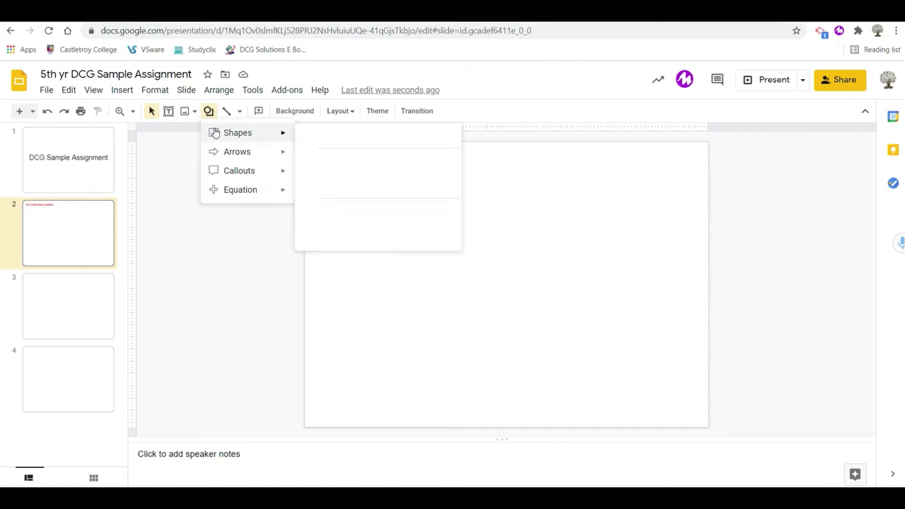
pyautogui.click(228, 238)
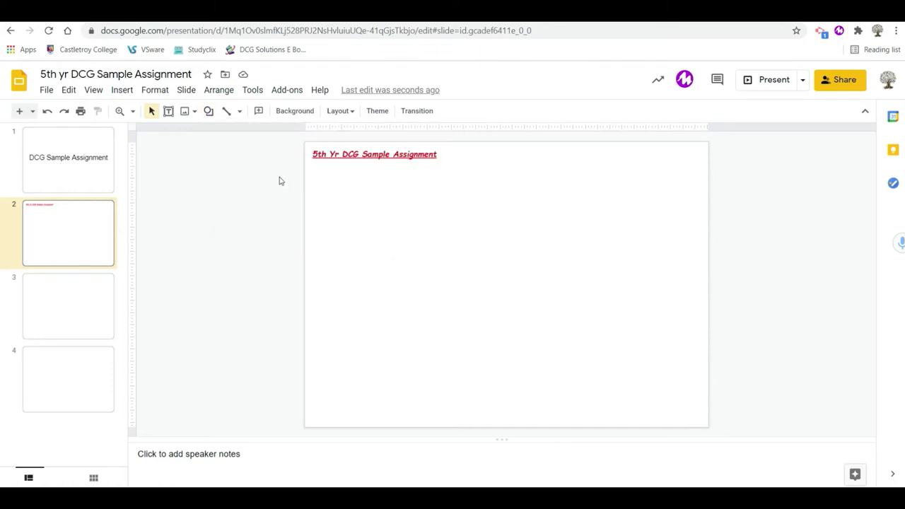
pyautogui.click(209, 112)
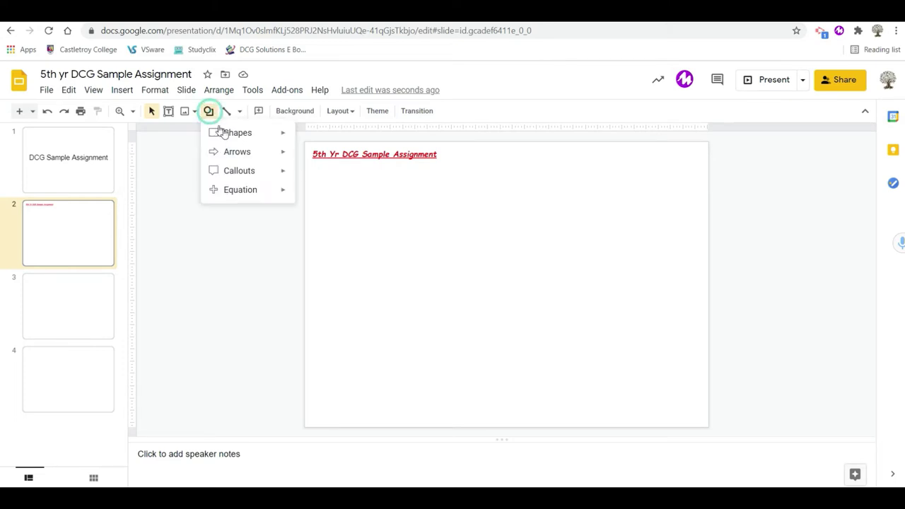
pyautogui.moveTo(247, 137)
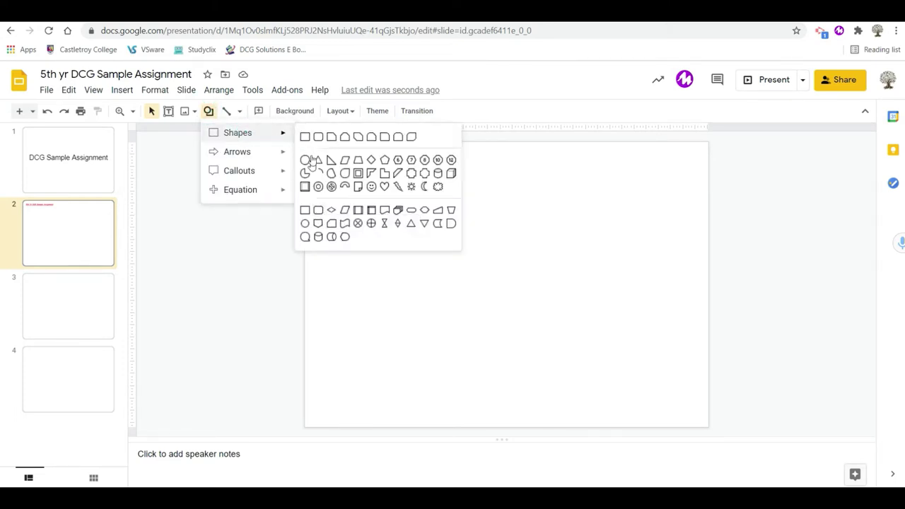
pyautogui.click(317, 135)
pyautogui.moveTo(551, 222); pyautogui.dragTo(683, 274)
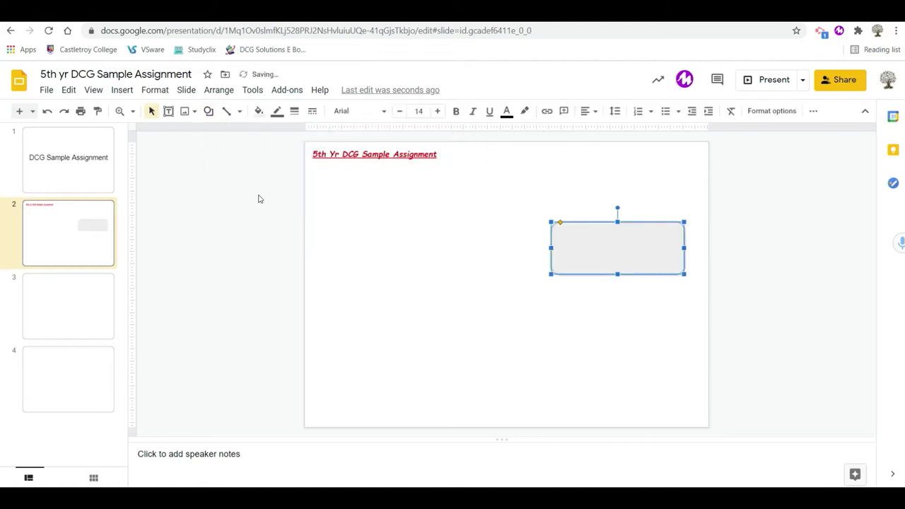
# Step: Fill the rounded rectangle with yellow and set its border colour to blue
pyautogui.click(258, 111)
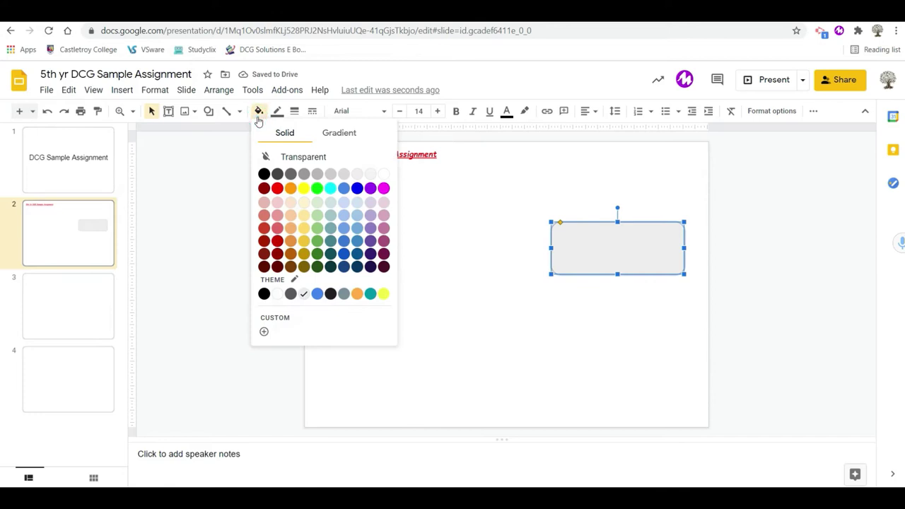
pyautogui.click(301, 190)
pyautogui.click(276, 111)
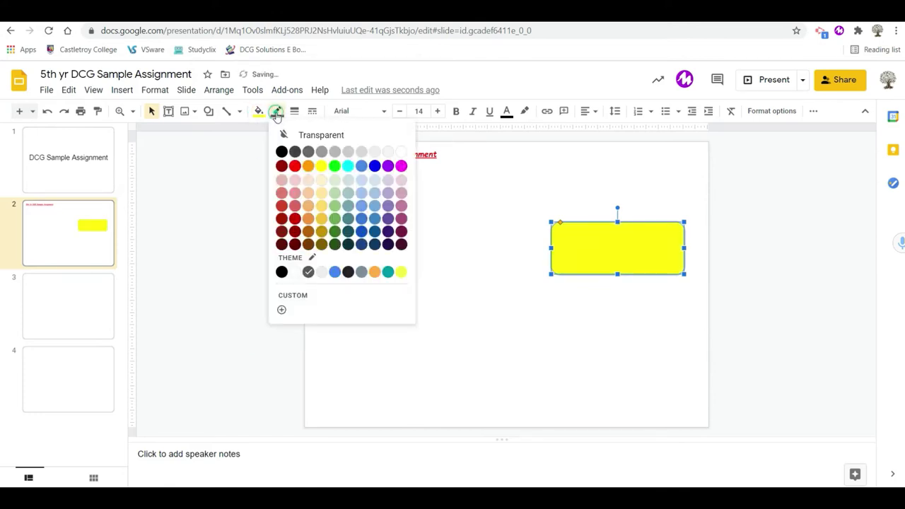
pyautogui.click(374, 166)
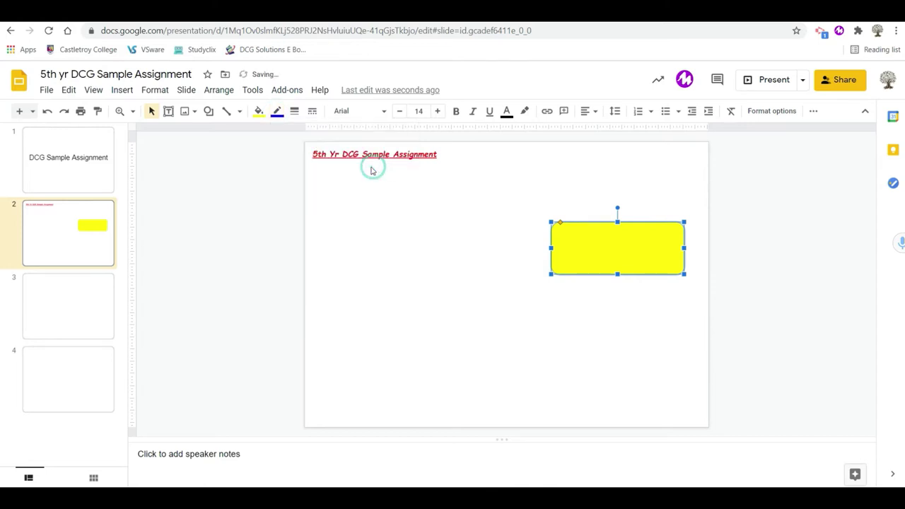
# Step: Set the rounded rectangle's border to 8px with a dashed line style and deselect the shape
pyautogui.click(294, 111)
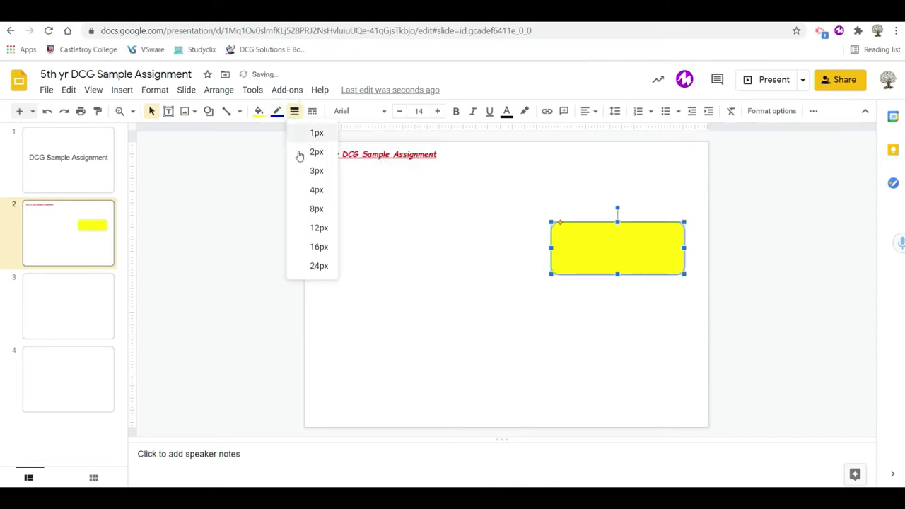
pyautogui.click(318, 211)
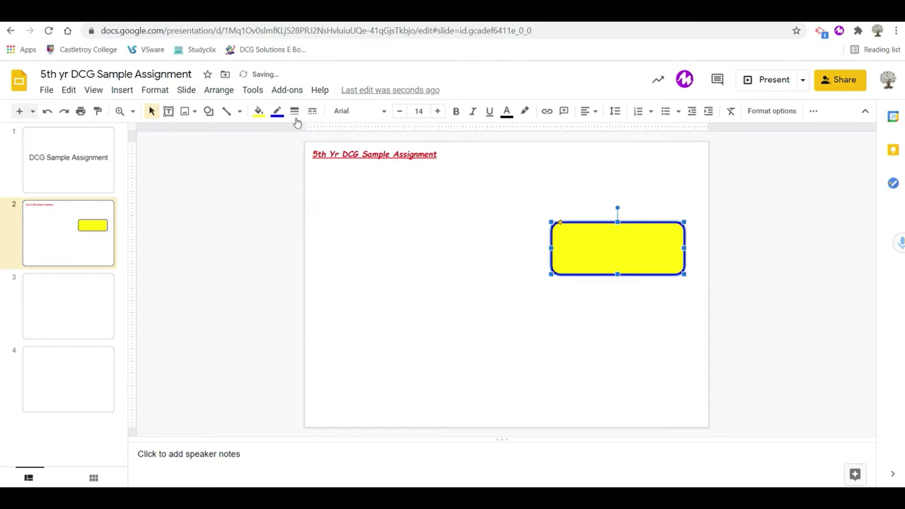
pyautogui.click(311, 114)
pyautogui.click(329, 199)
pyautogui.click(342, 259)
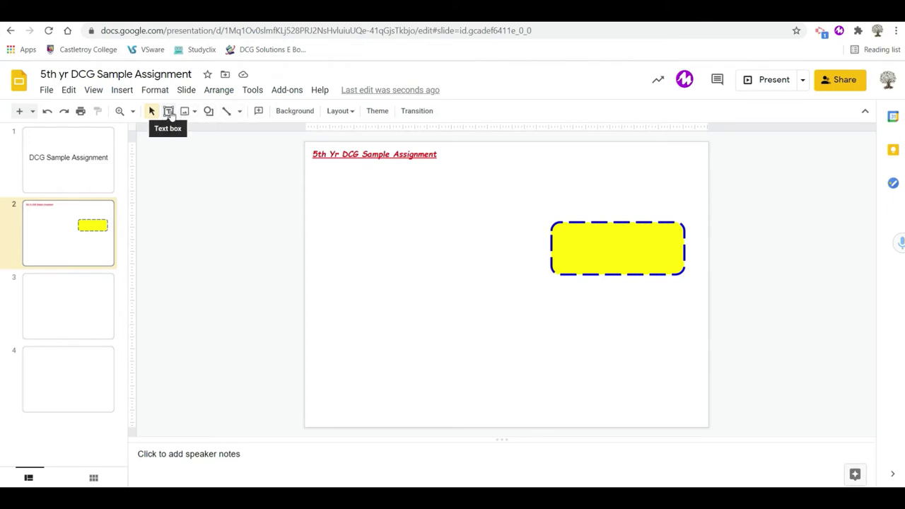
pyautogui.click(170, 113)
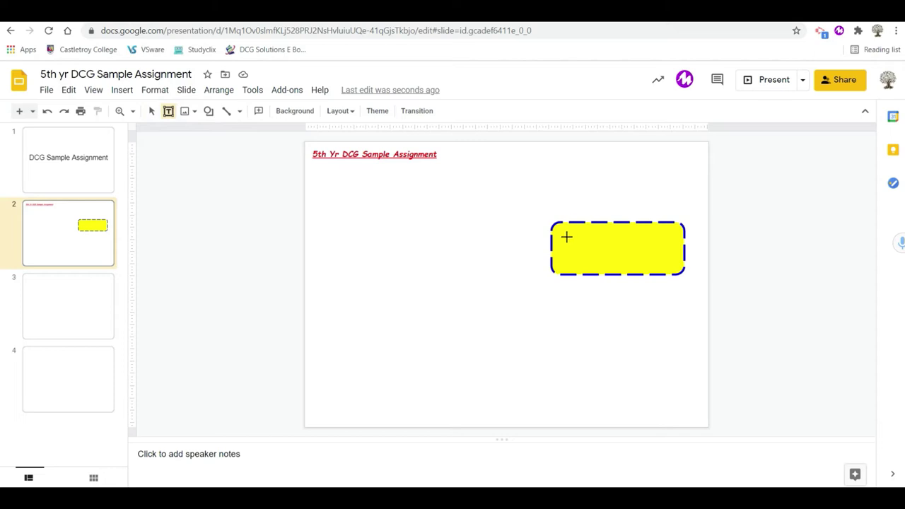
pyautogui.moveTo(560, 226); pyautogui.dragTo(593, 247)
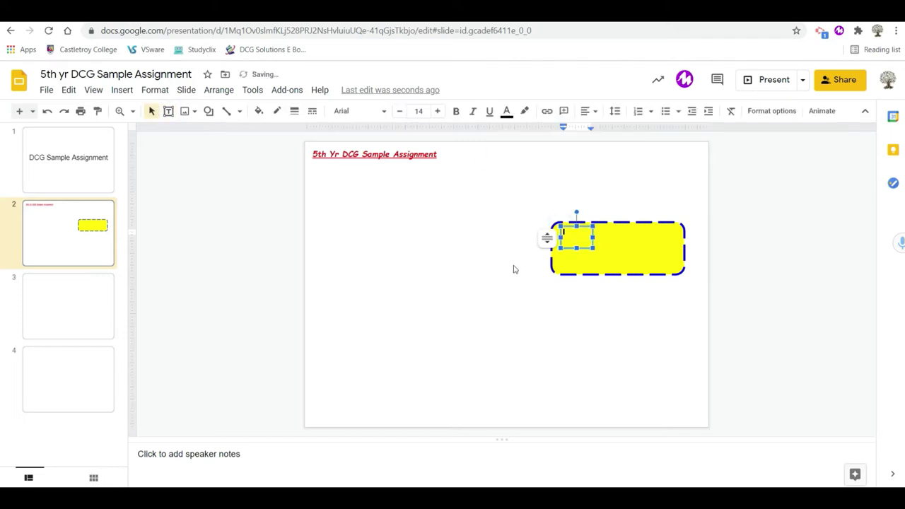
pyautogui.click(424, 248)
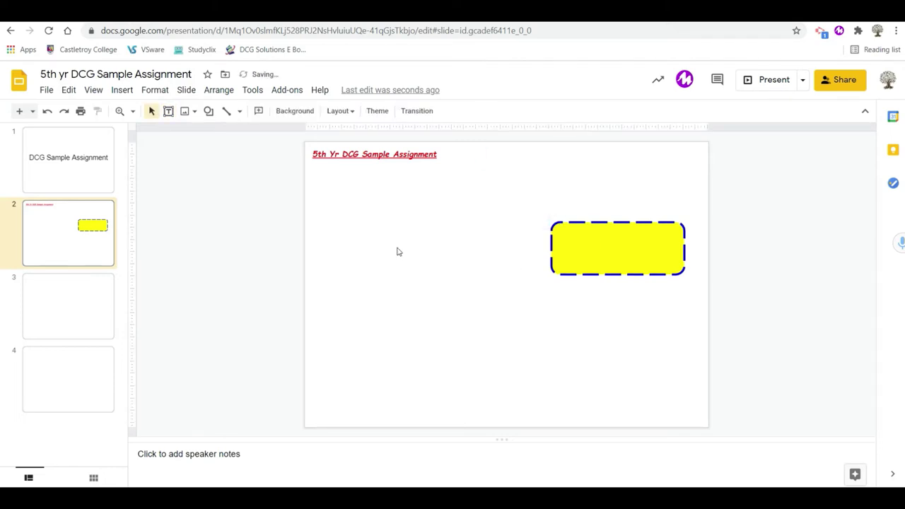
pyautogui.click(235, 192)
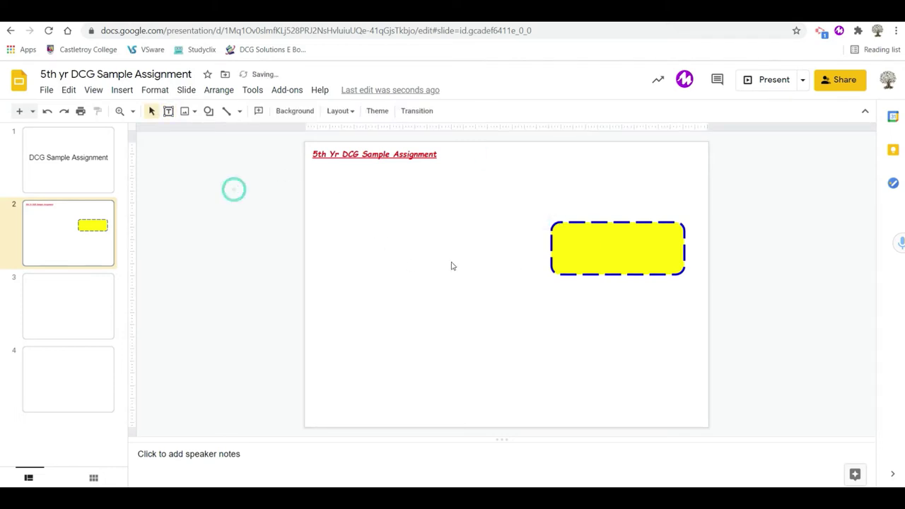
# Step: Place the text cursor inside the yellow rounded rectangle
pyautogui.click(571, 240)
pyautogui.click(569, 232)
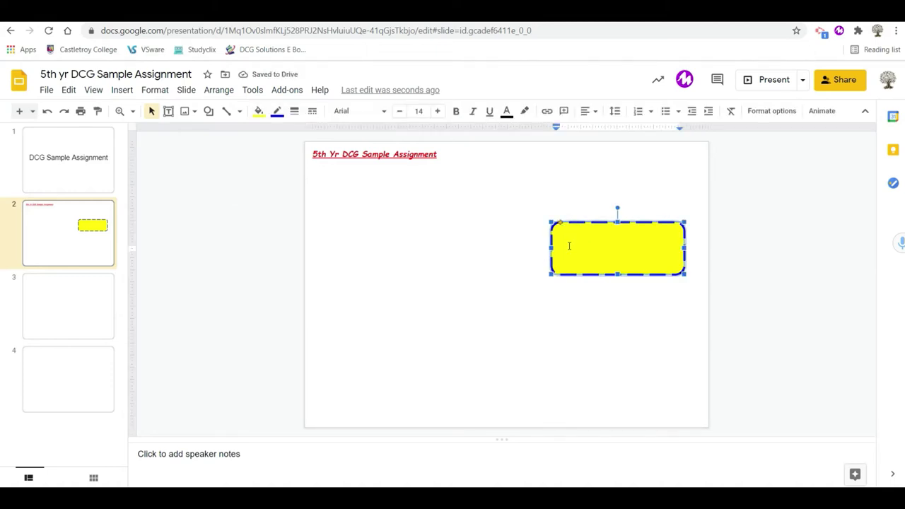
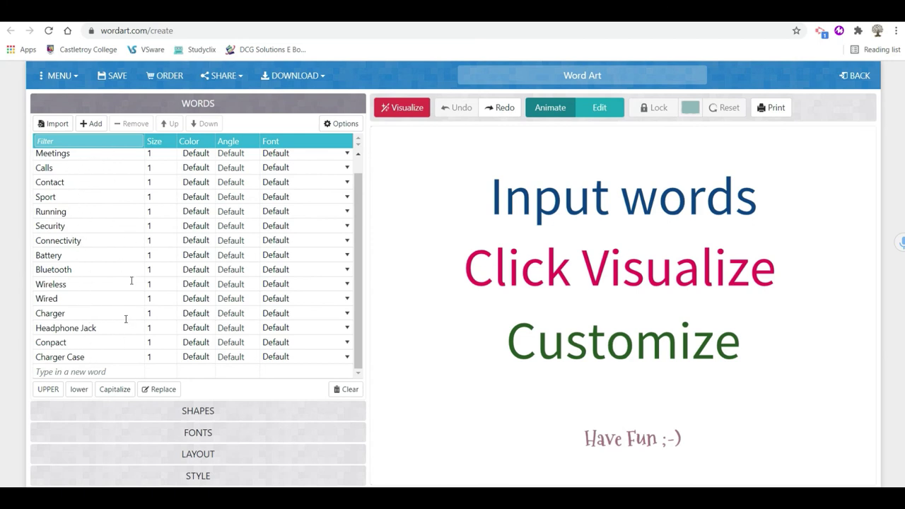
# Step: In the WordArt.com word cloud creator, look through the Music shapes and select the Dancing Script font
pyautogui.click(197, 413)
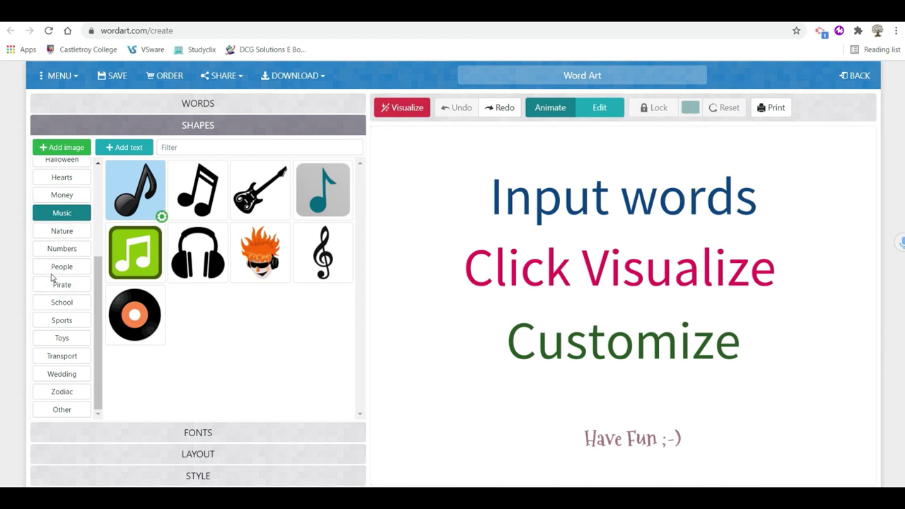
pyautogui.scroll(3, 52, 268)
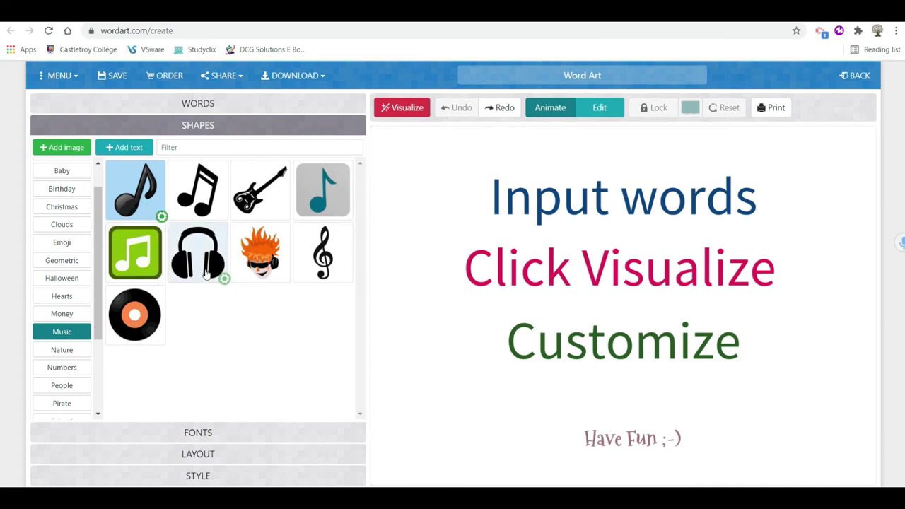
pyautogui.click(195, 434)
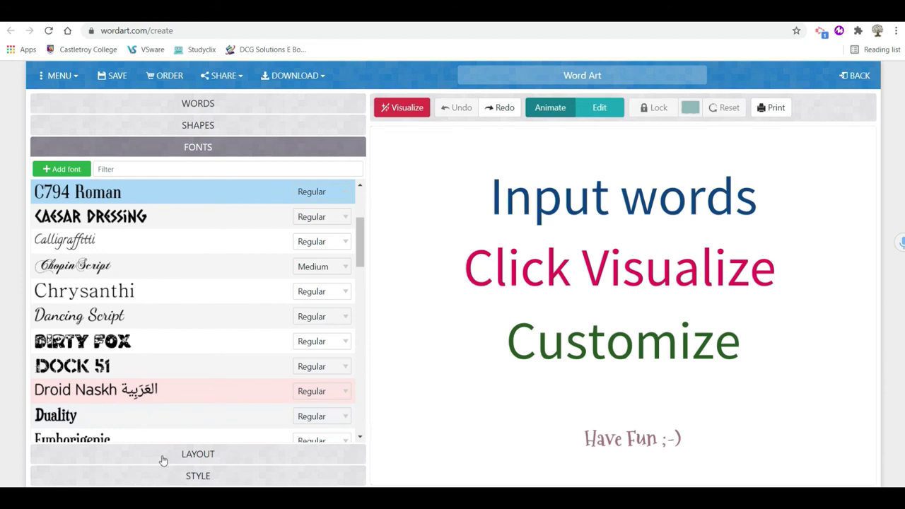
pyautogui.click(105, 318)
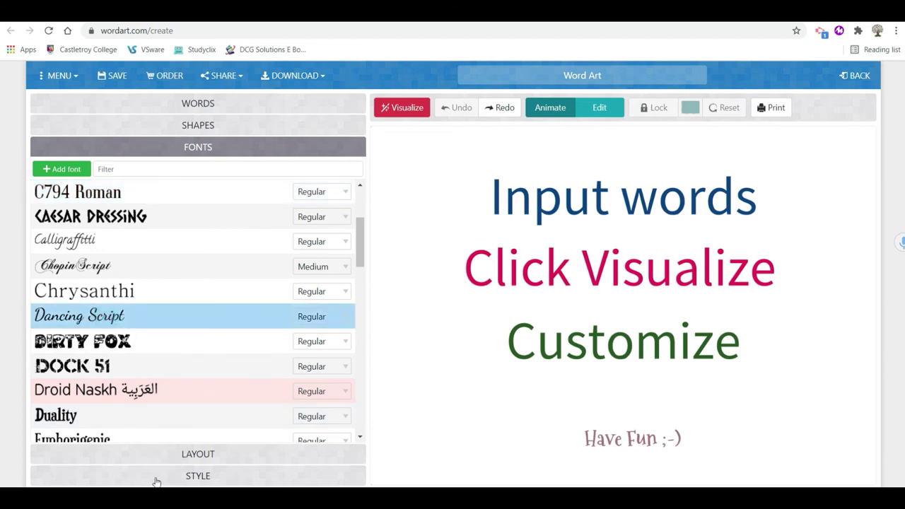
# Step: Review the word cloud's layout and style settings, and generate the visualization
pyautogui.click(212, 456)
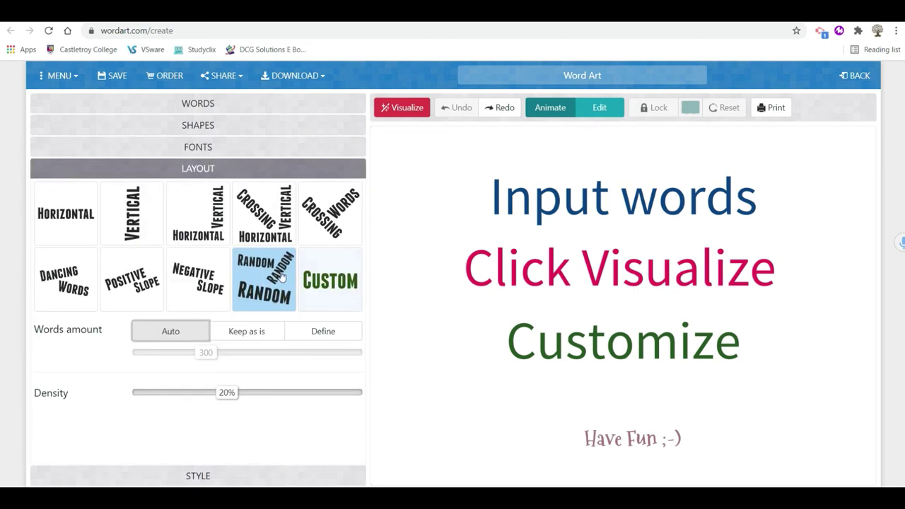
pyautogui.click(206, 476)
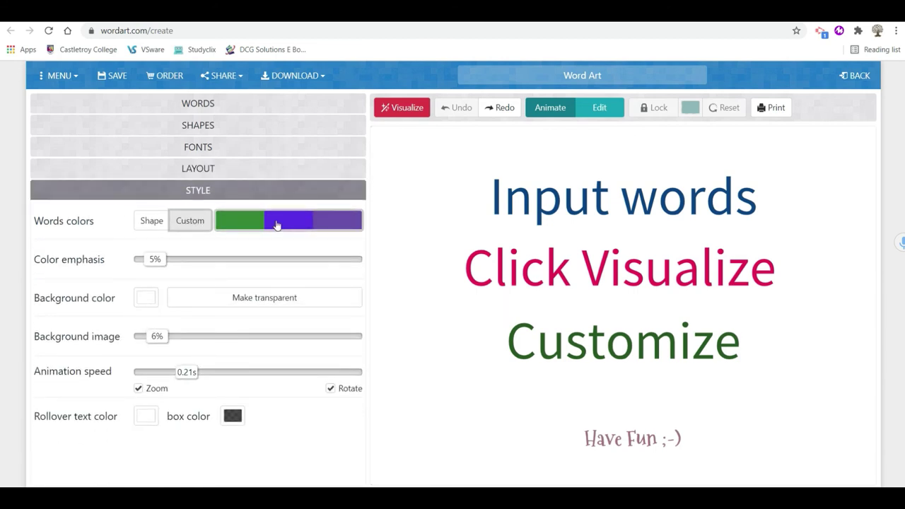
pyautogui.click(414, 112)
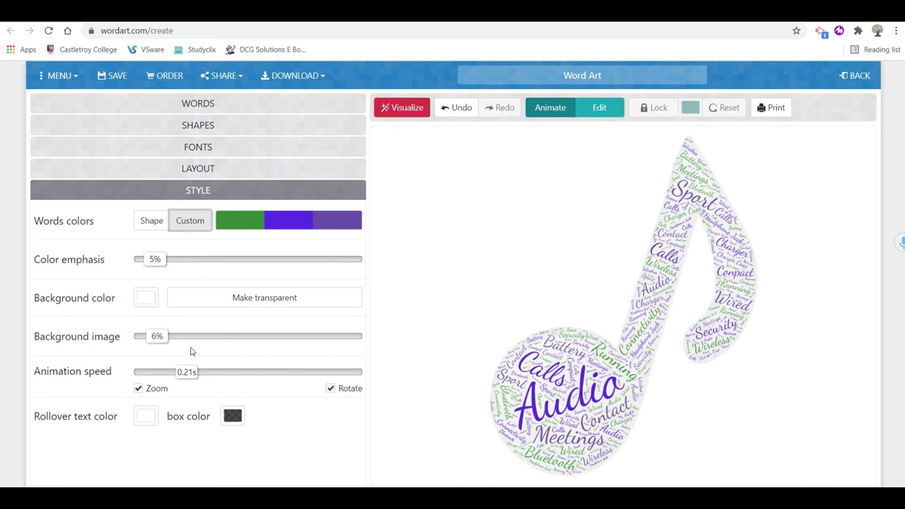
# Step: Try stronger color emphasis on the word cloud's words, then set the color emphasis to 0%
pyautogui.click(178, 260)
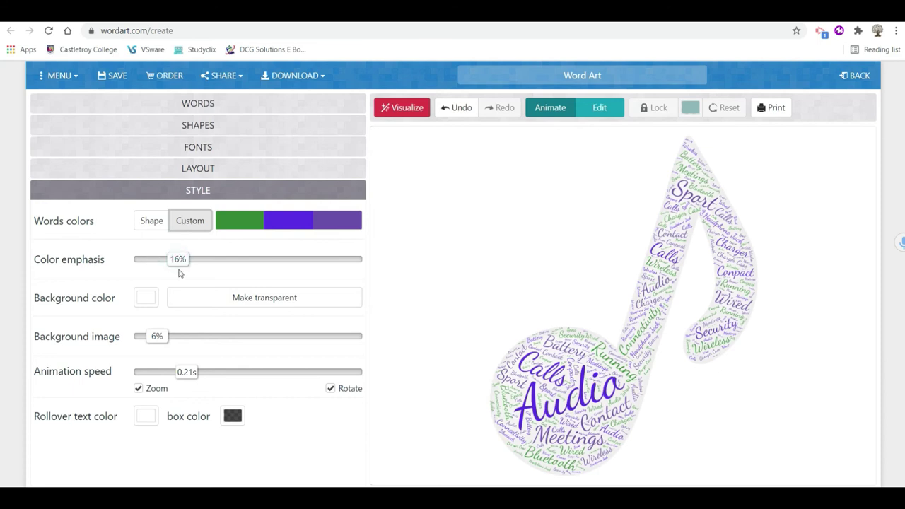
pyautogui.click(225, 259)
pyautogui.click(254, 260)
pyautogui.moveTo(254, 260); pyautogui.dragTo(136, 291)
# Step: Try different background image strengths behind the music-note word cloud and set the background image to 12%
pyautogui.moveTo(166, 337); pyautogui.dragTo(210, 340)
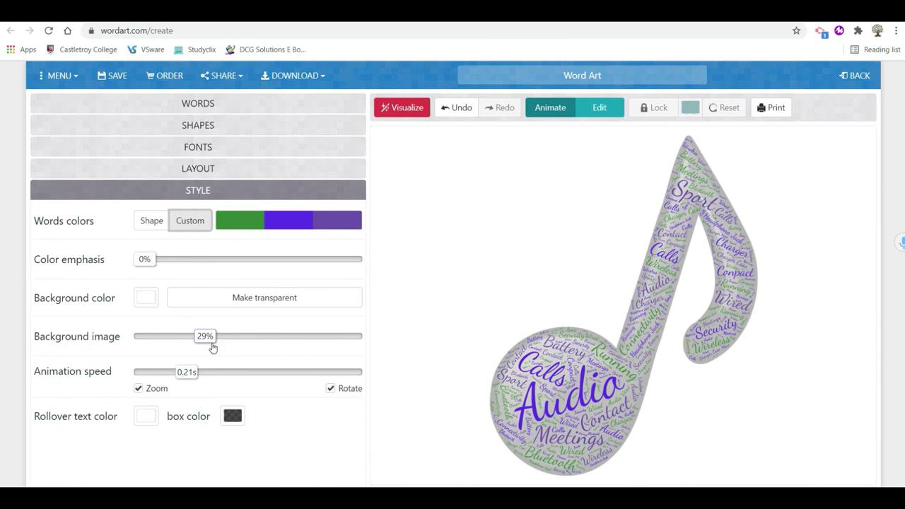
pyautogui.moveTo(203, 336); pyautogui.dragTo(137, 342)
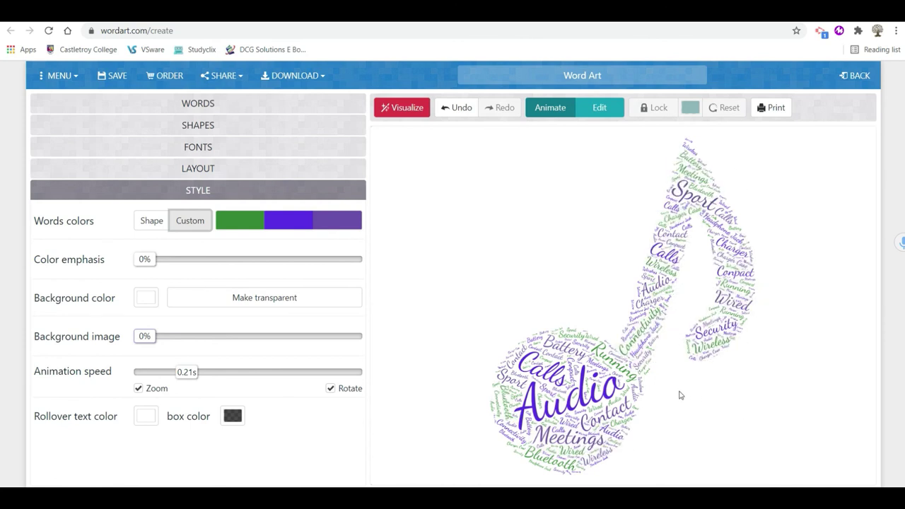
pyautogui.moveTo(146, 337); pyautogui.dragTo(168, 339)
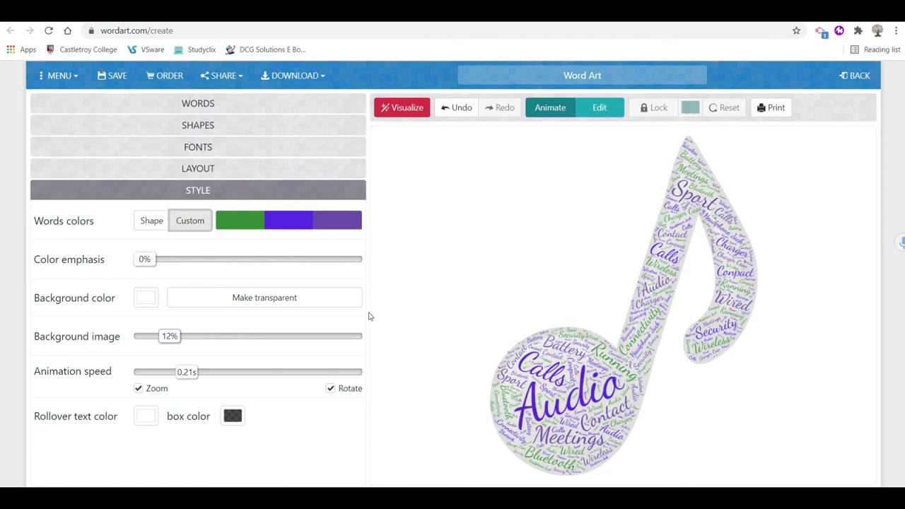
pyautogui.click(394, 297)
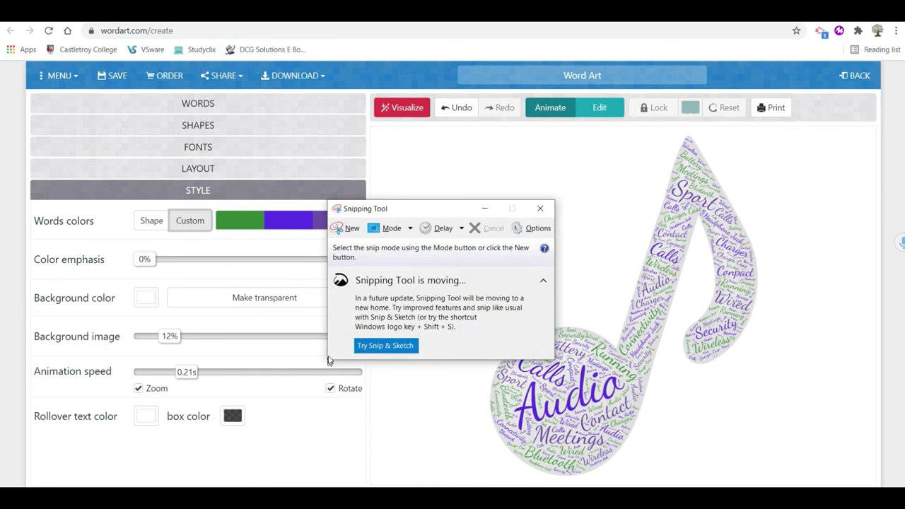
# Step: Snip the music-note word cloud with Snipping Tool, paste it into slide 1 in Google Slides and place it in the lower-right area
pyautogui.click(344, 225)
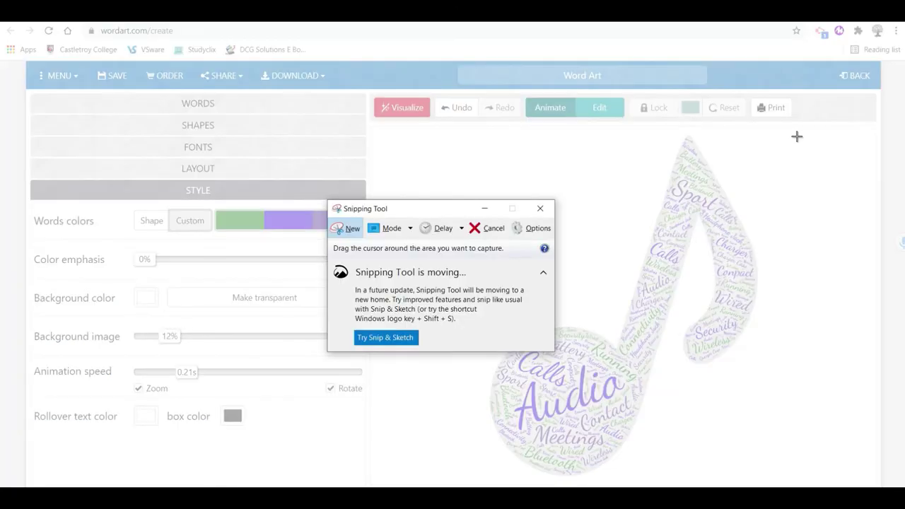
pyautogui.moveTo(786, 132); pyautogui.dragTo(472, 486)
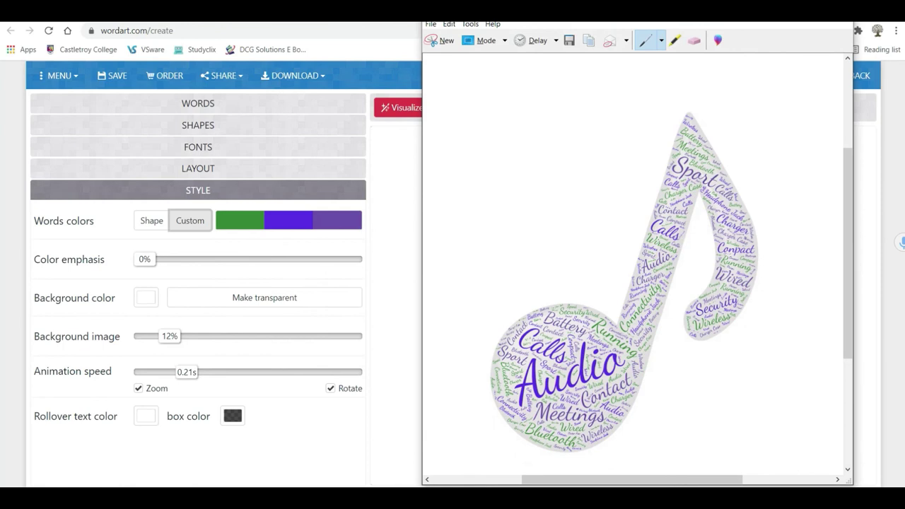
pyautogui.hotkey('alt', 'Tab')
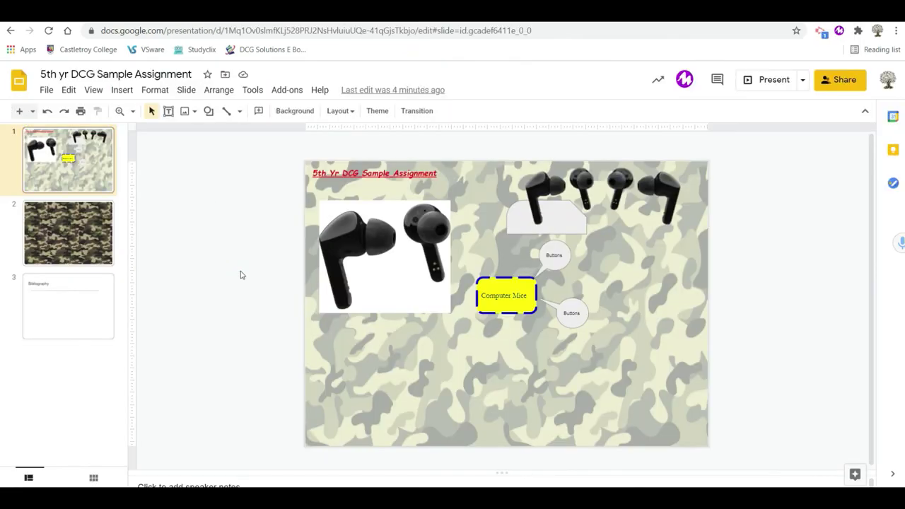
pyautogui.hotkey('ctrl', 'v')
pyautogui.moveTo(509, 268); pyautogui.dragTo(621, 308)
pyautogui.click(777, 307)
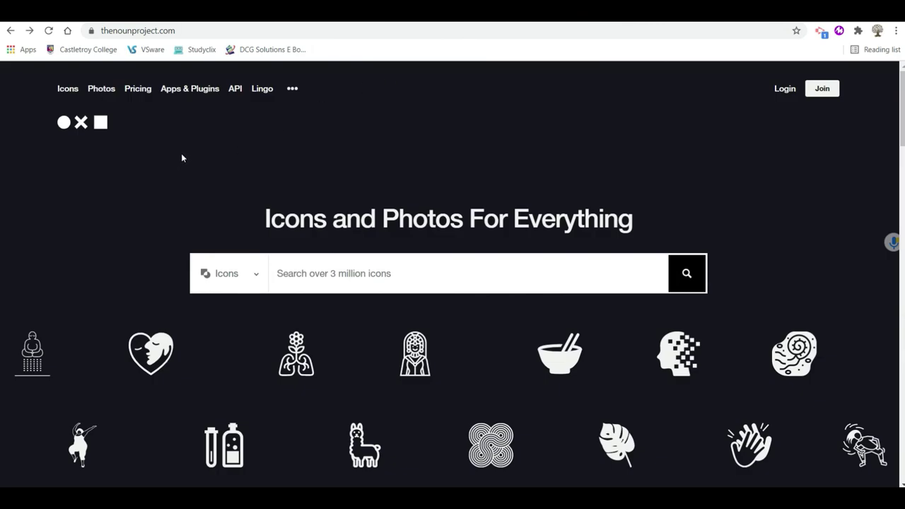
# Step: On The Noun Project website, search the icons for "Audio" and browse the results
pyautogui.click(255, 274)
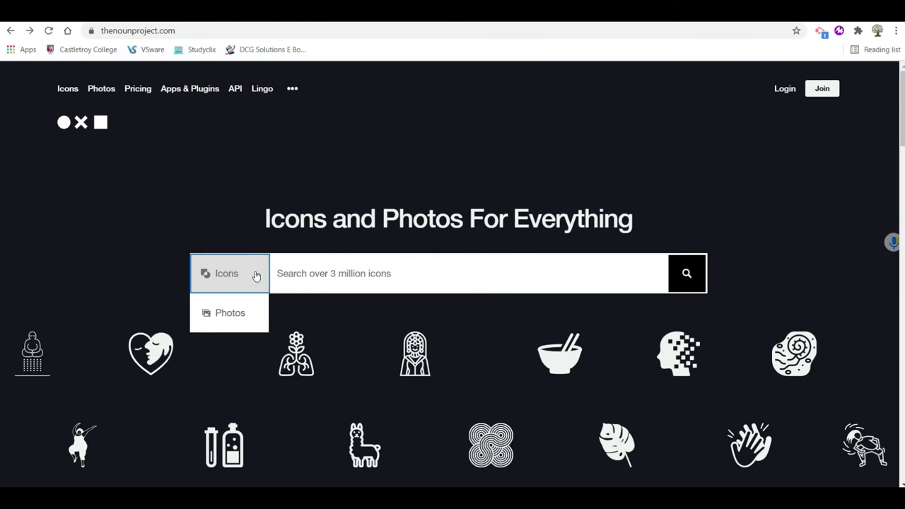
pyautogui.click(284, 274)
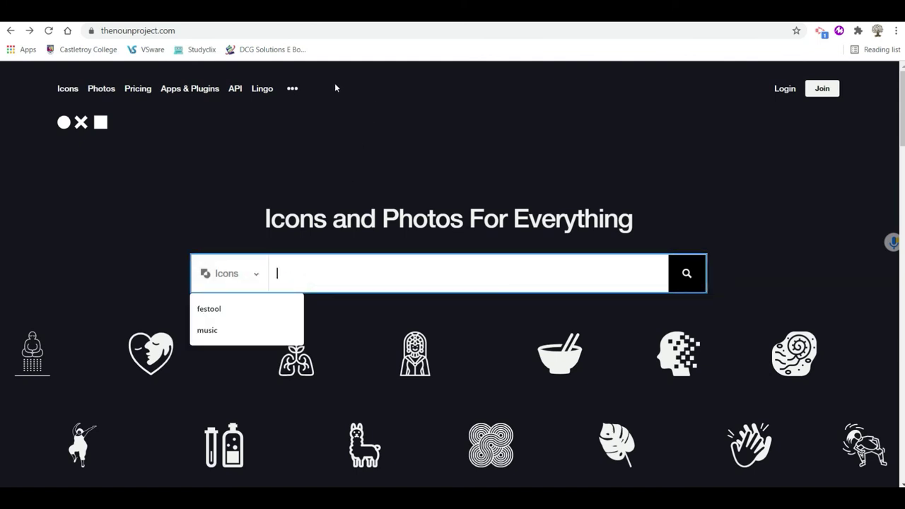
pyautogui.write('Audio')
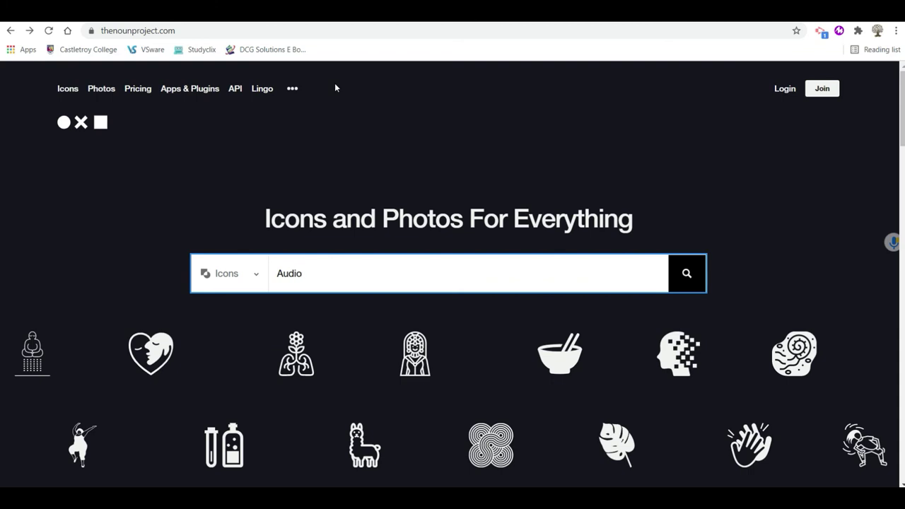
pyautogui.press('Return')
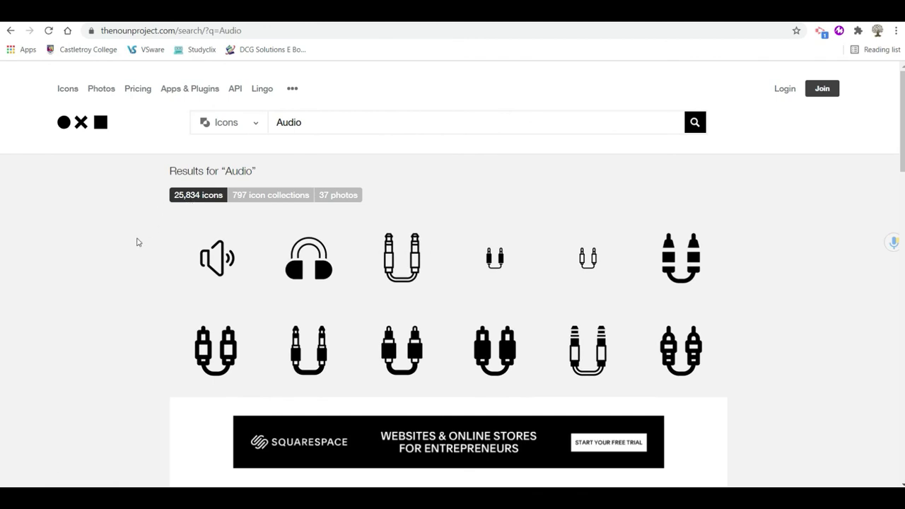
pyautogui.scroll(-6, 138, 248)
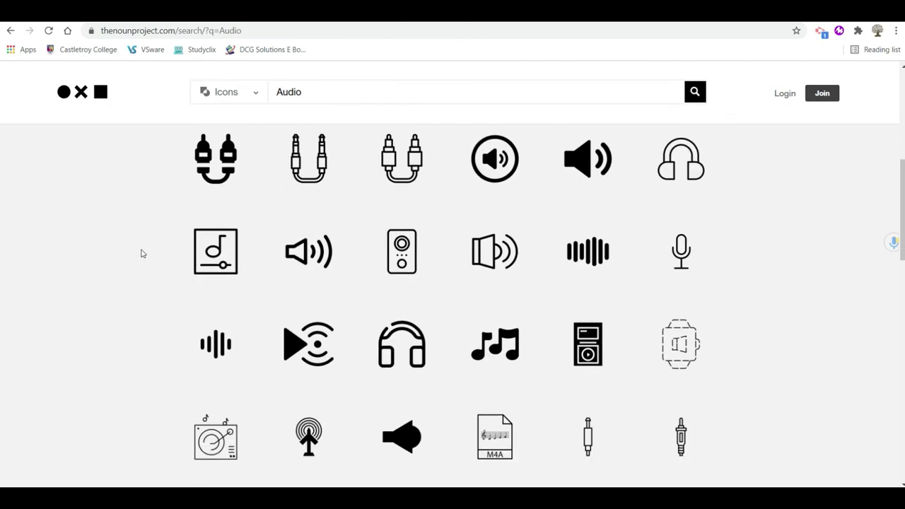
pyautogui.scroll(-3, 142, 253)
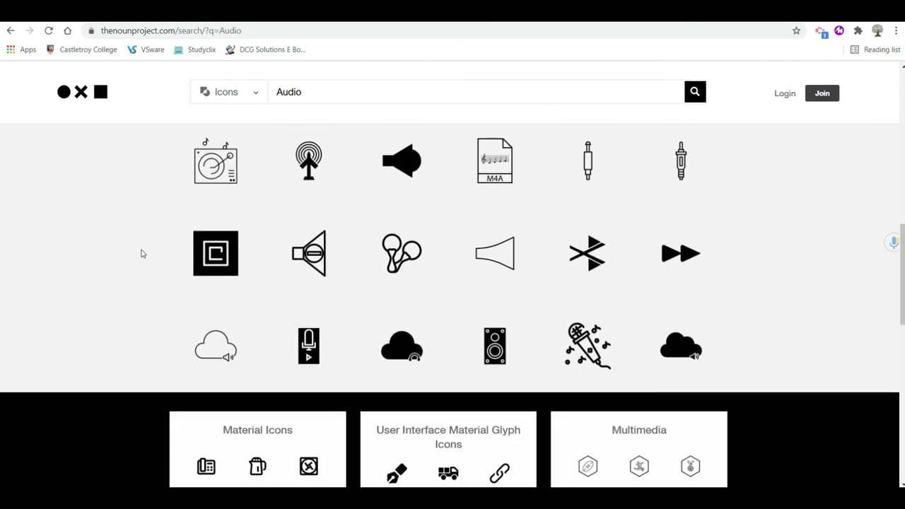
pyautogui.scroll(10, 141, 253)
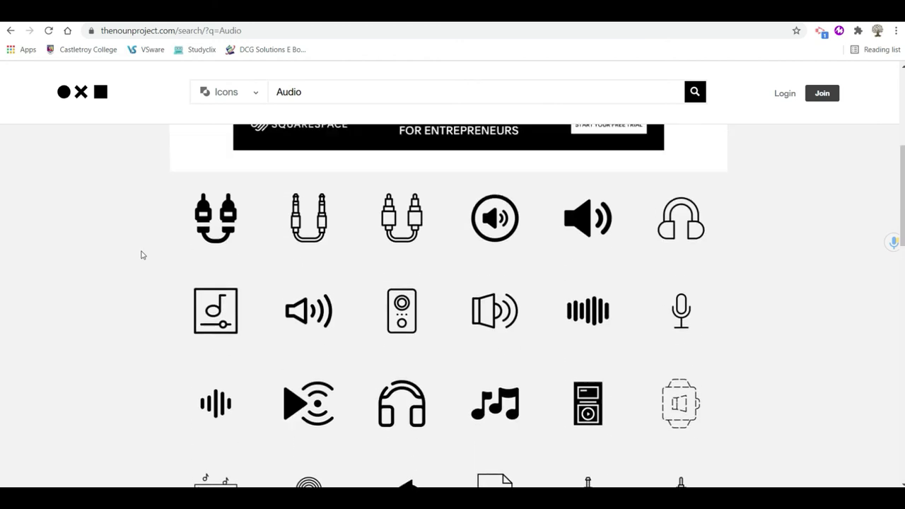
# Step: Search the icons for "Weight" and view the details of the balance scales icon
pyautogui.click(313, 122)
pyautogui.moveTo(313, 122); pyautogui.dragTo(268, 134)
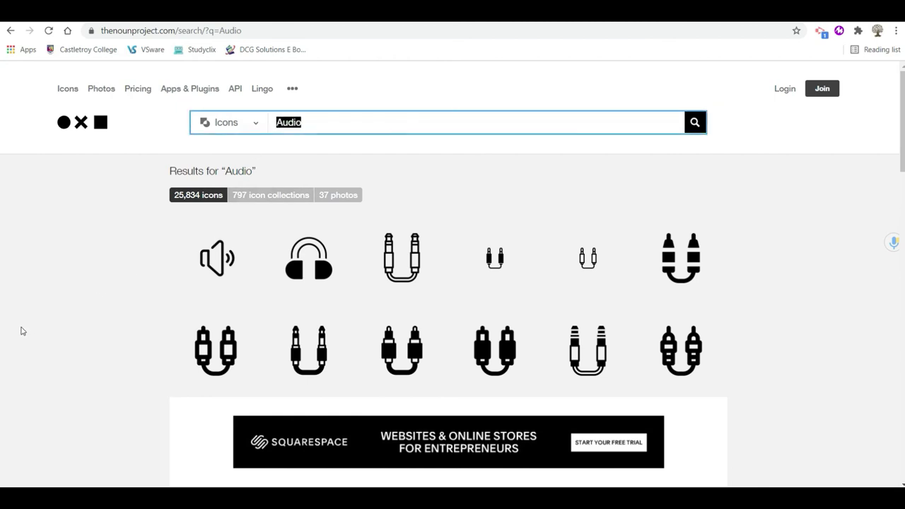
pyautogui.write('Weight')
pyautogui.press('Return')
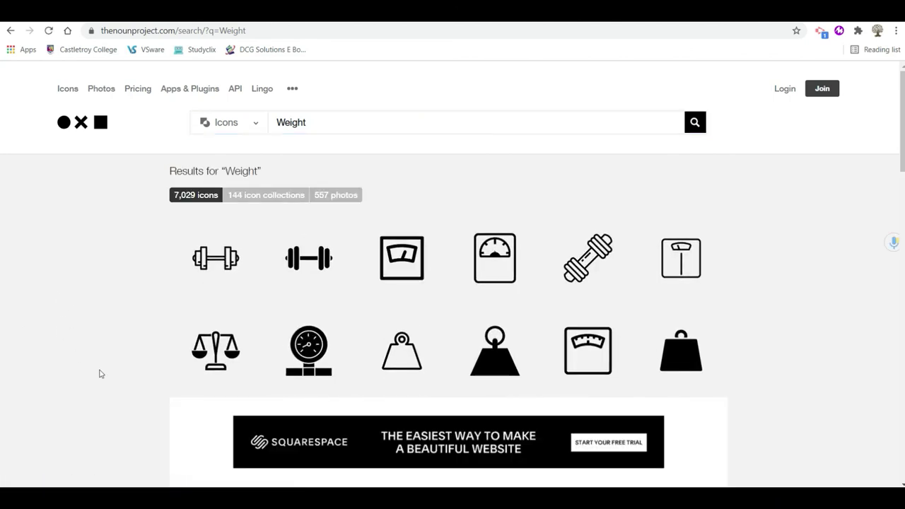
pyautogui.click(216, 337)
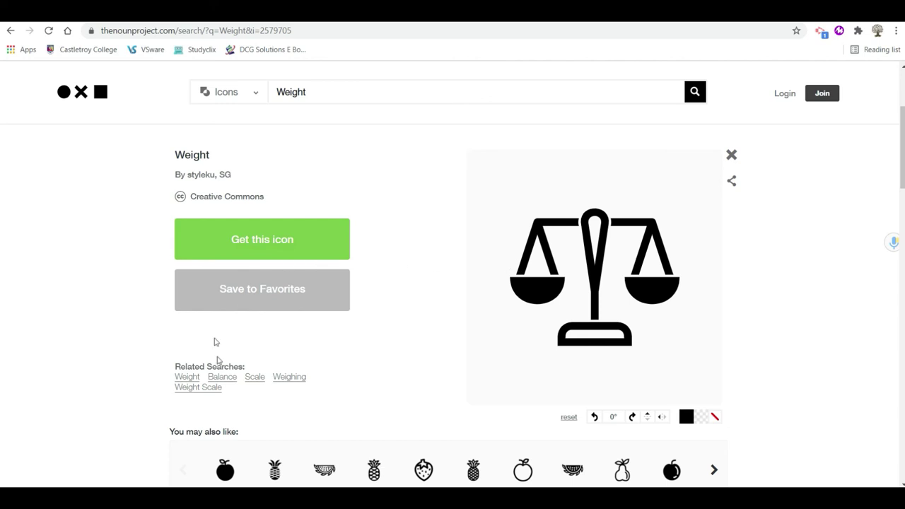
pyautogui.scroll(-1, 170, 381)
pyautogui.scroll(1, 191, 378)
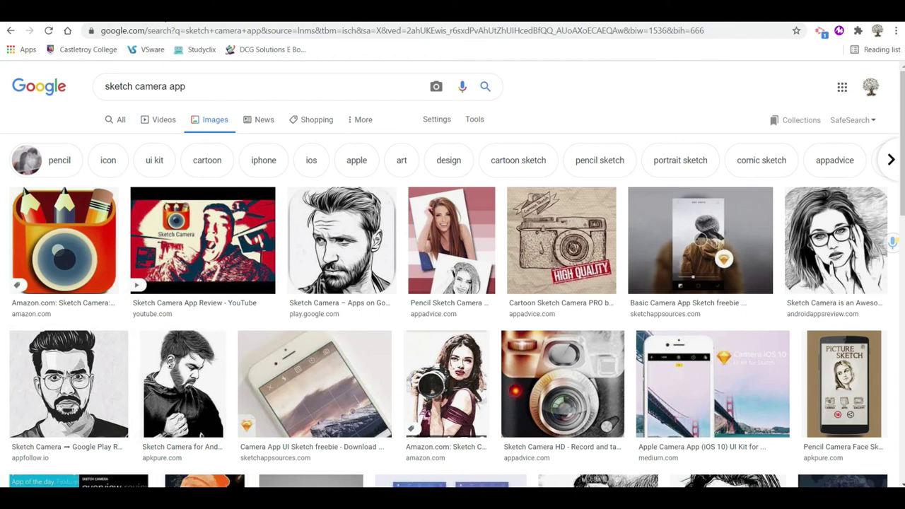
# Step: Switch back to the Google Slides presentation and insert two new slides after slide 1
pyautogui.click(176, 11)
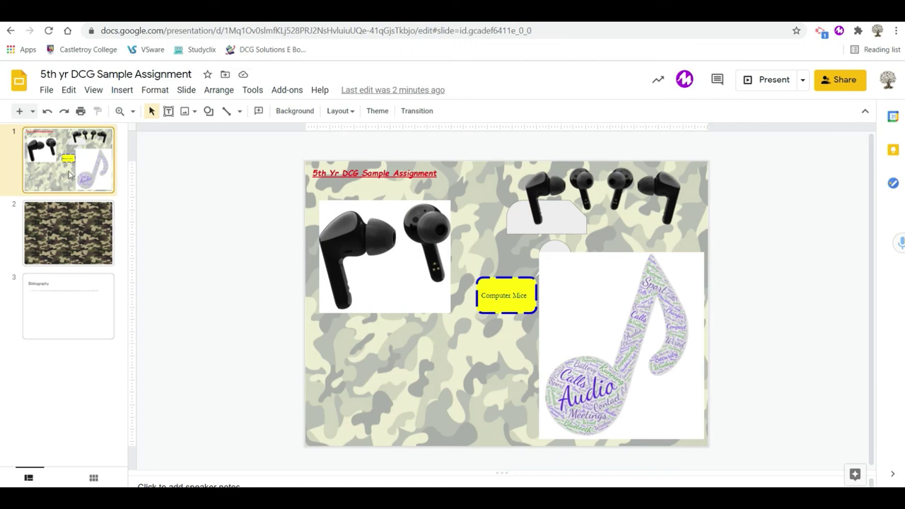
pyautogui.click(122, 90)
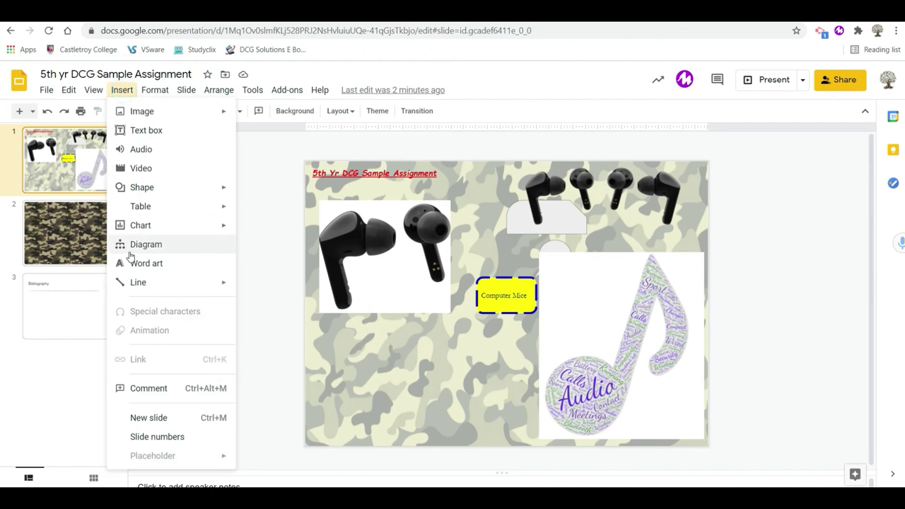
pyautogui.click(151, 416)
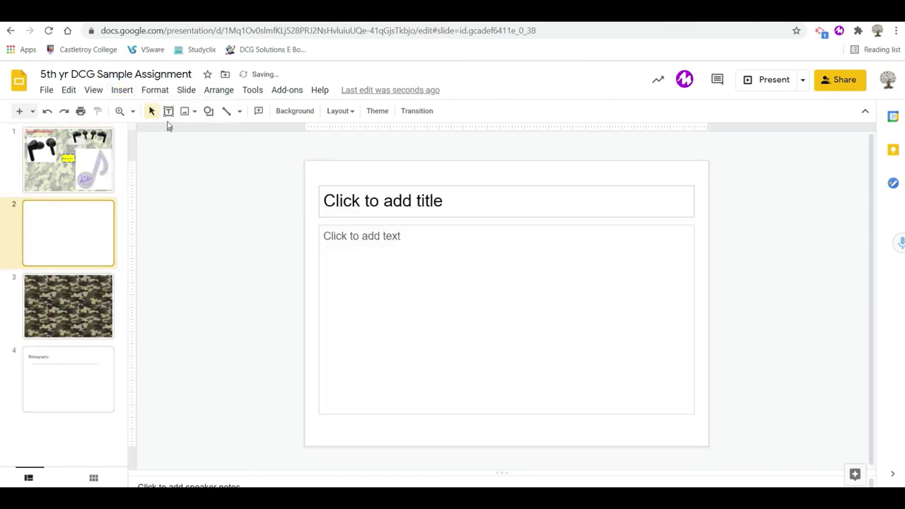
pyautogui.click(123, 91)
pyautogui.click(155, 418)
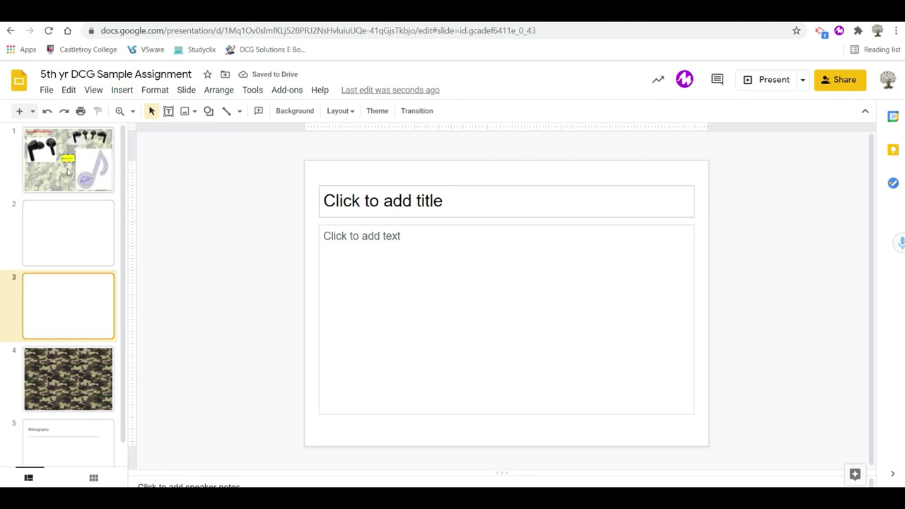
# Step: Move the earphones slide and the dark camouflage slide to the end of the presentation, and select the first blank slide
pyautogui.moveTo(70, 164); pyautogui.dragTo(78, 453)
pyautogui.moveTo(88, 283); pyautogui.dragTo(80, 463)
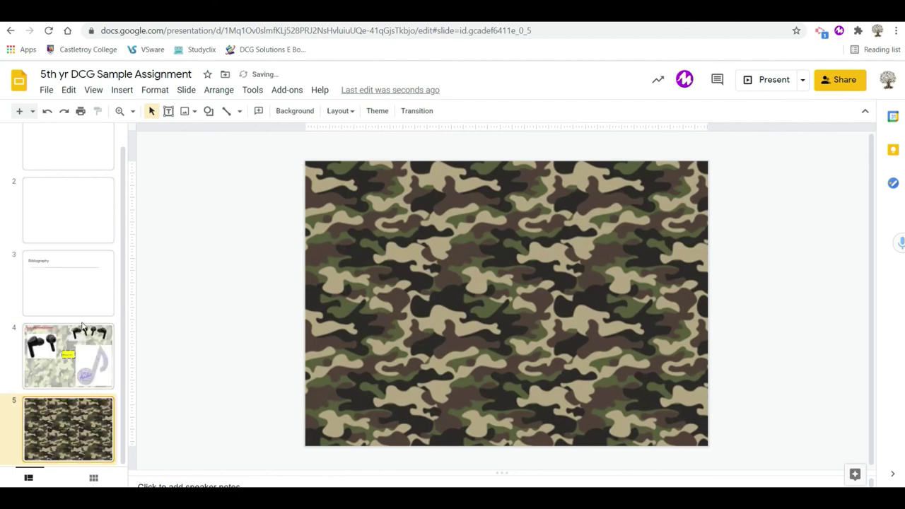
pyautogui.click(87, 170)
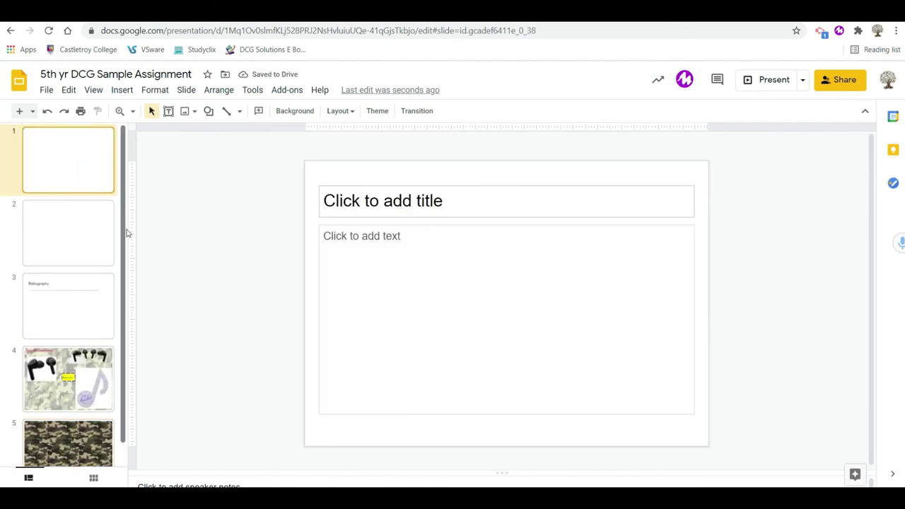